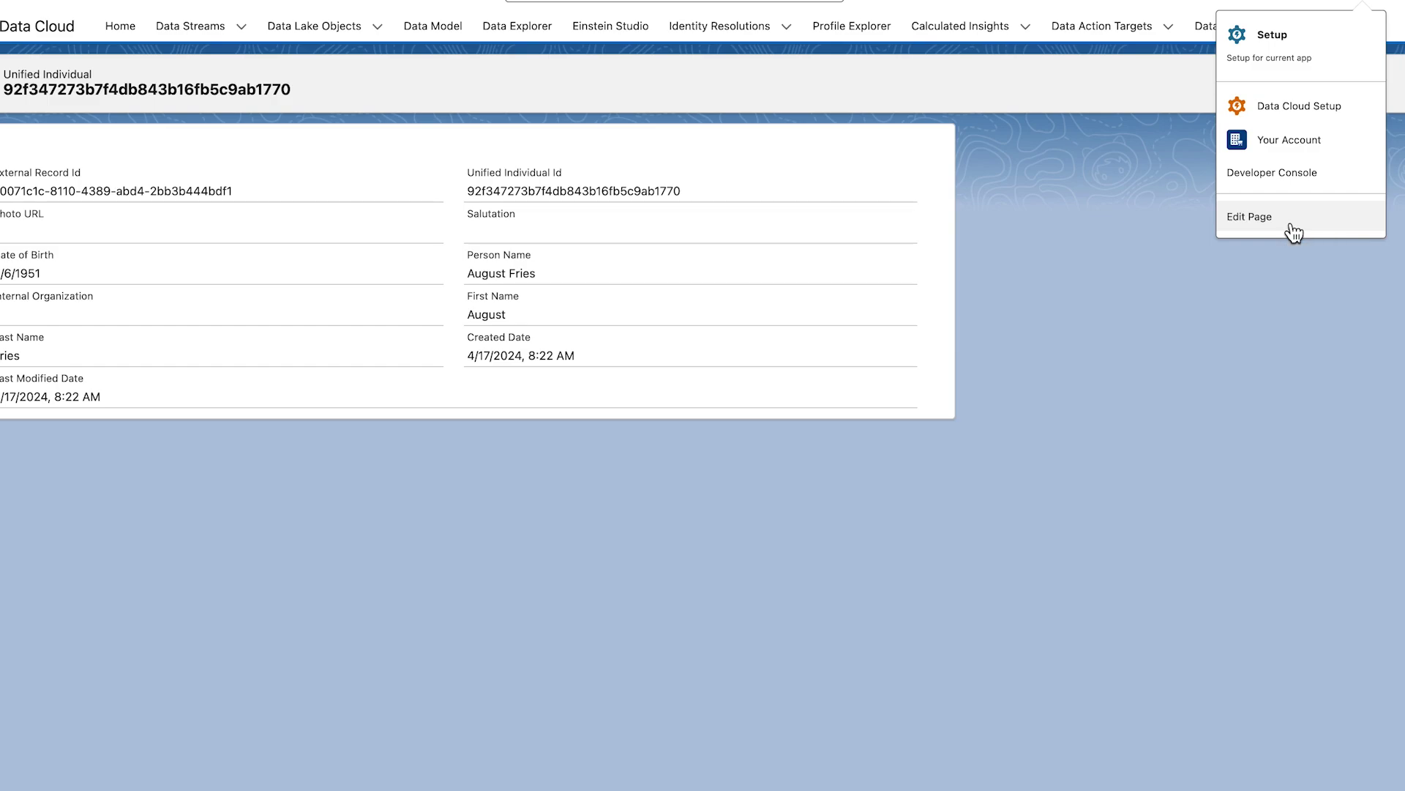
Open the Unified Individual record page, CDPDefaultRecordPage, in Lightning App Builder via Edit Page
click(1286, 220)
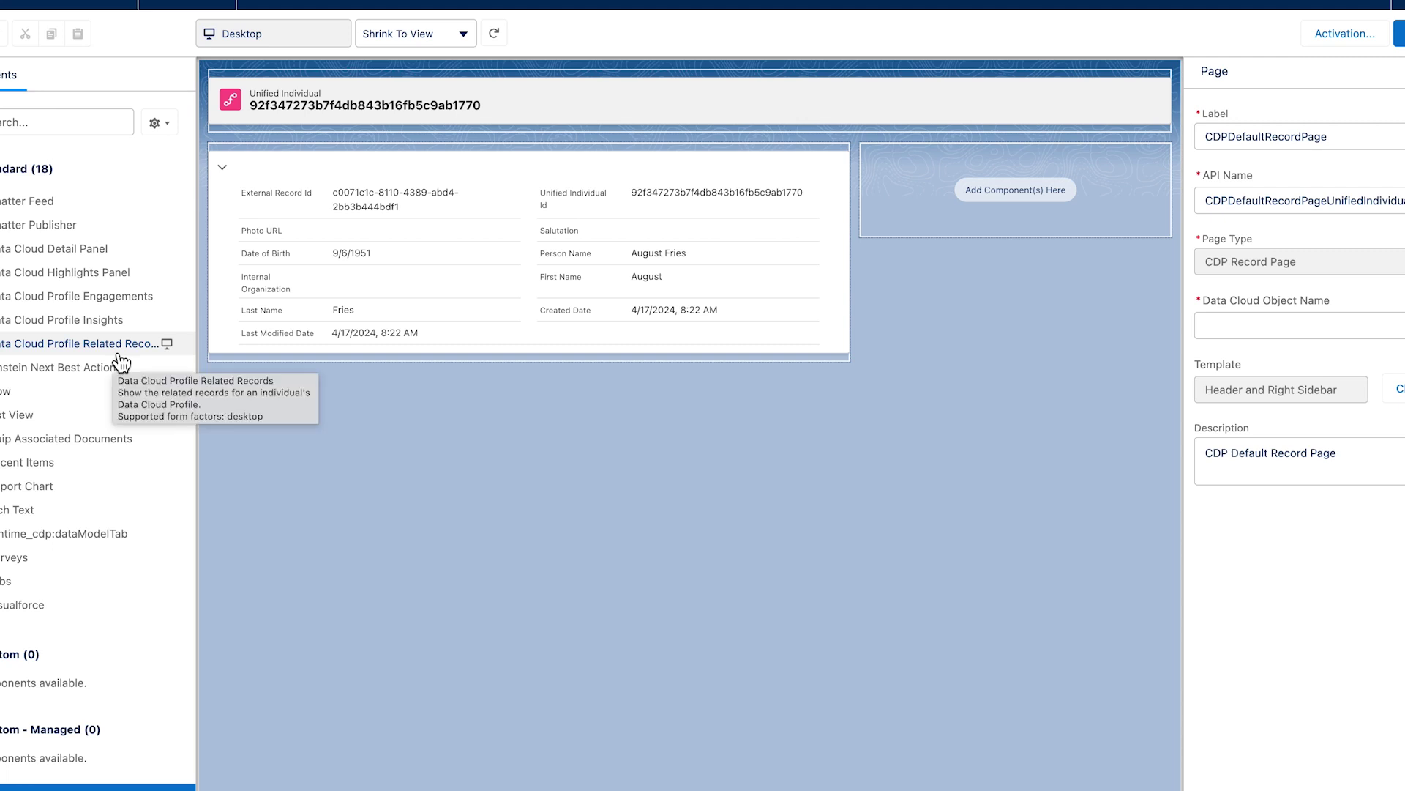
Place a Profile Related Records component: data space default, Unified Individual, Unified Link Individual, related Individual
drag(119, 355, 371, 324)
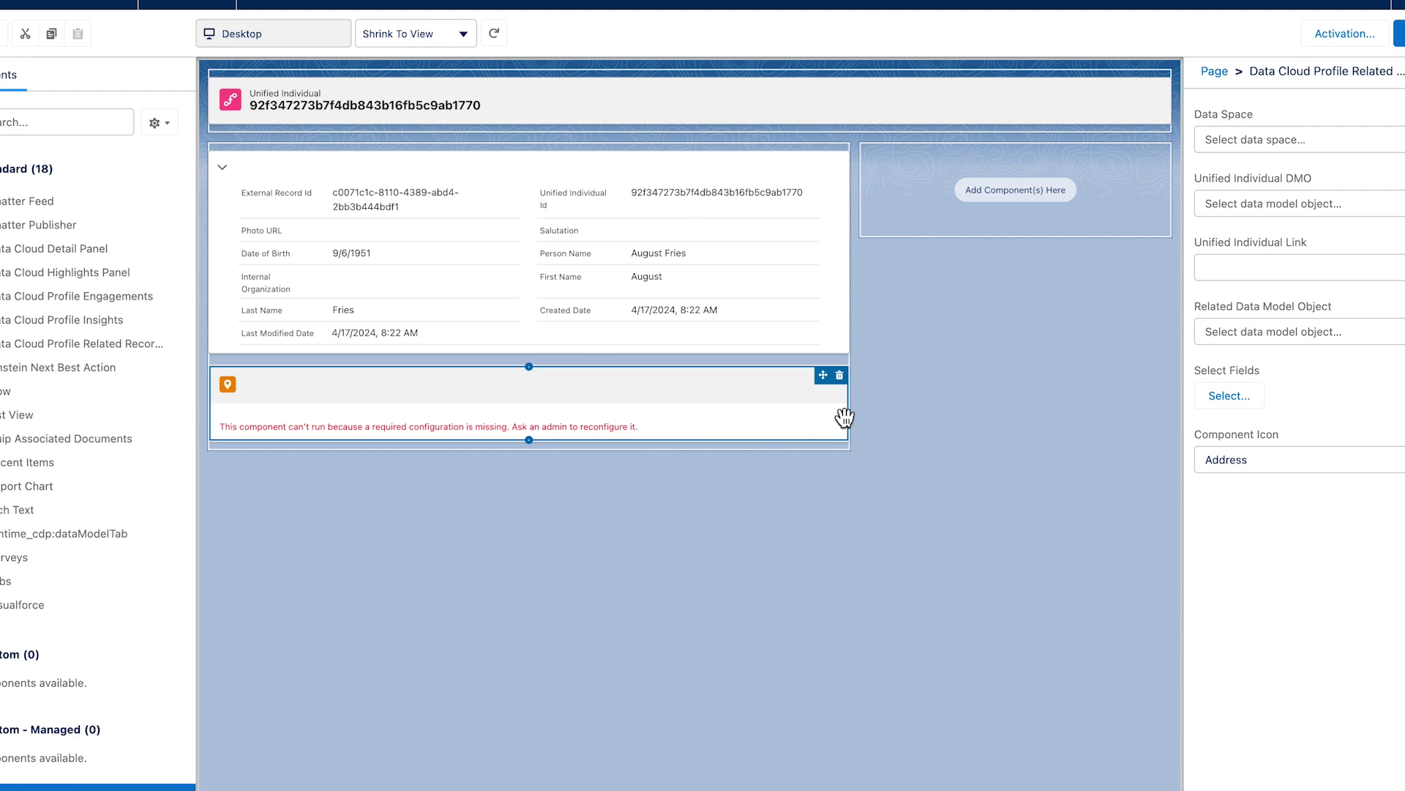
click(1392, 146)
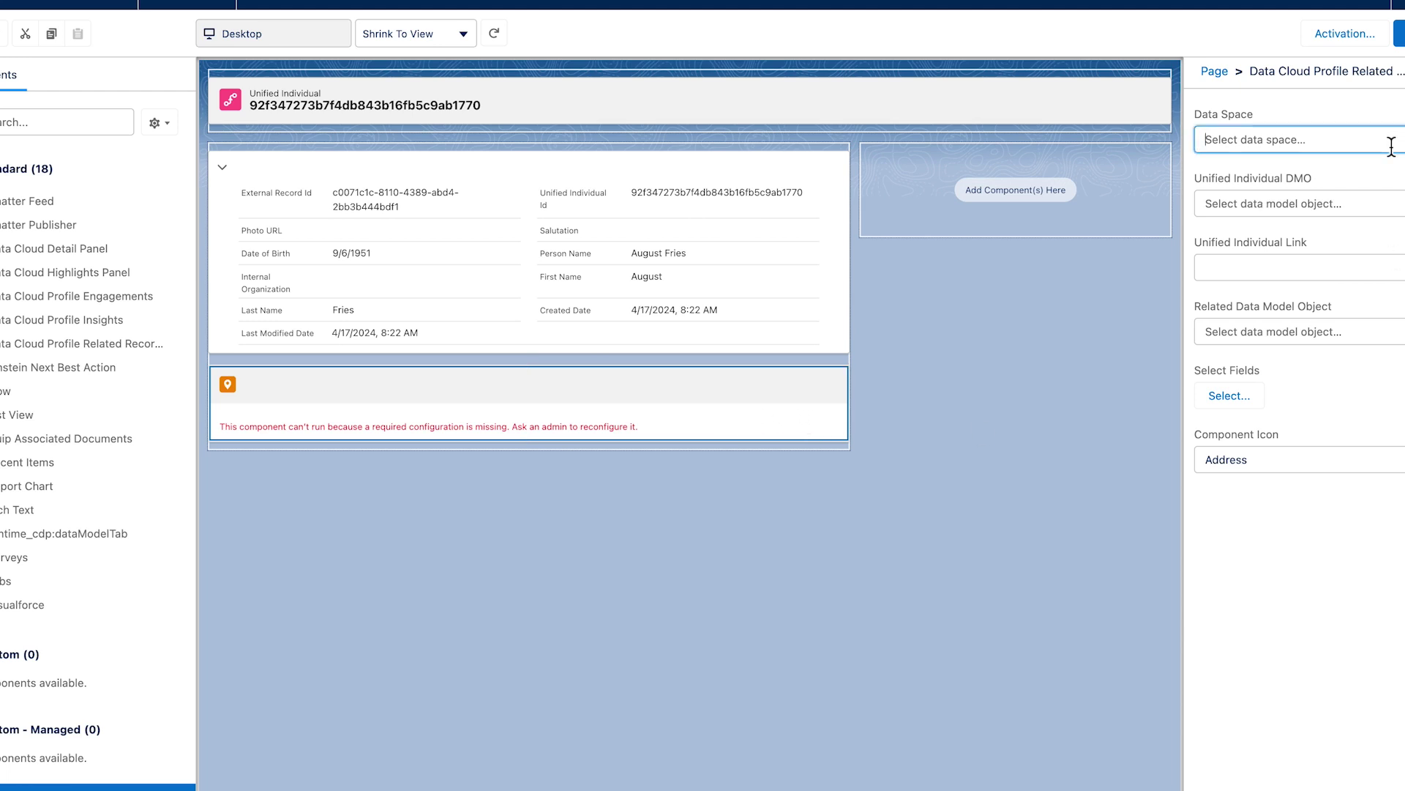
click(1373, 184)
click(1359, 218)
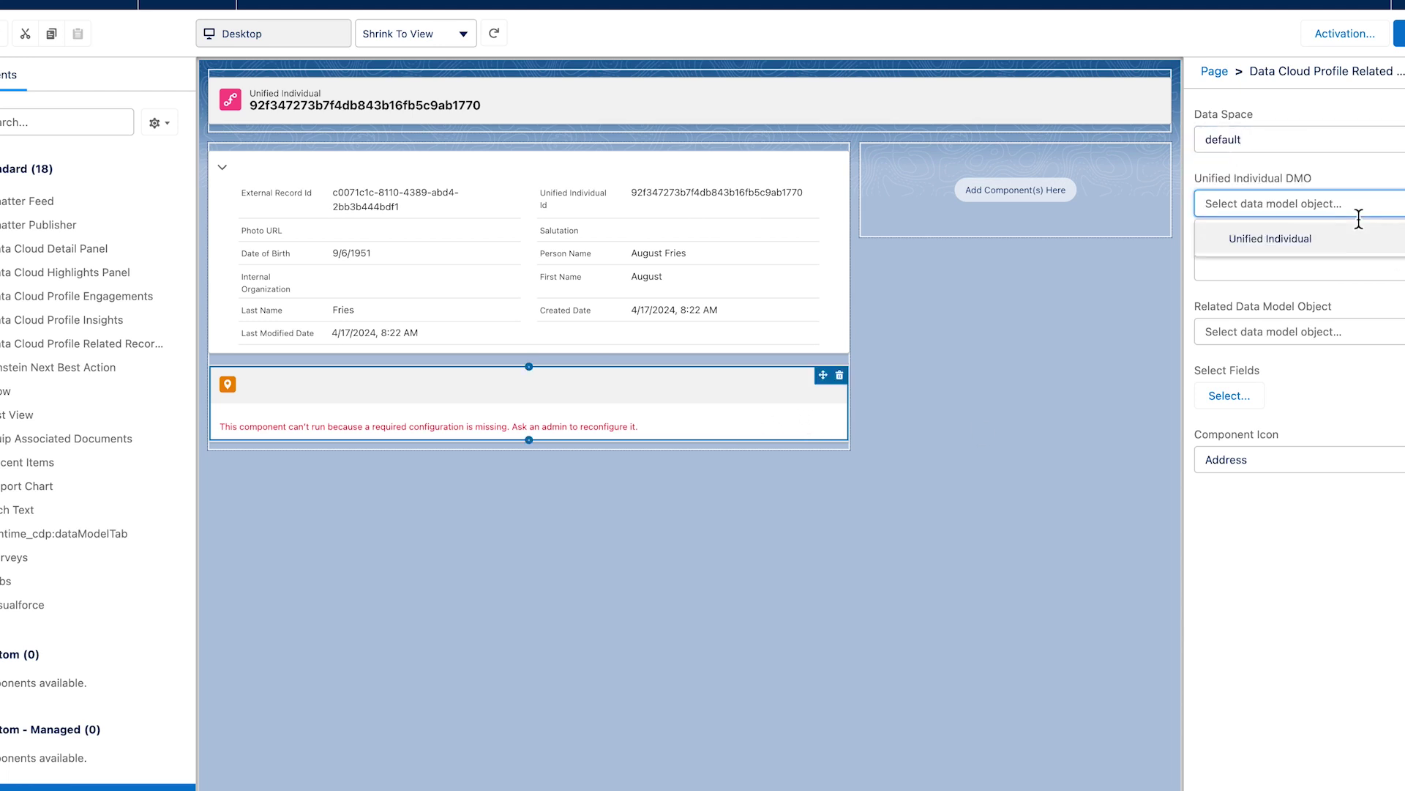
click(1337, 259)
click(1321, 272)
click(1322, 310)
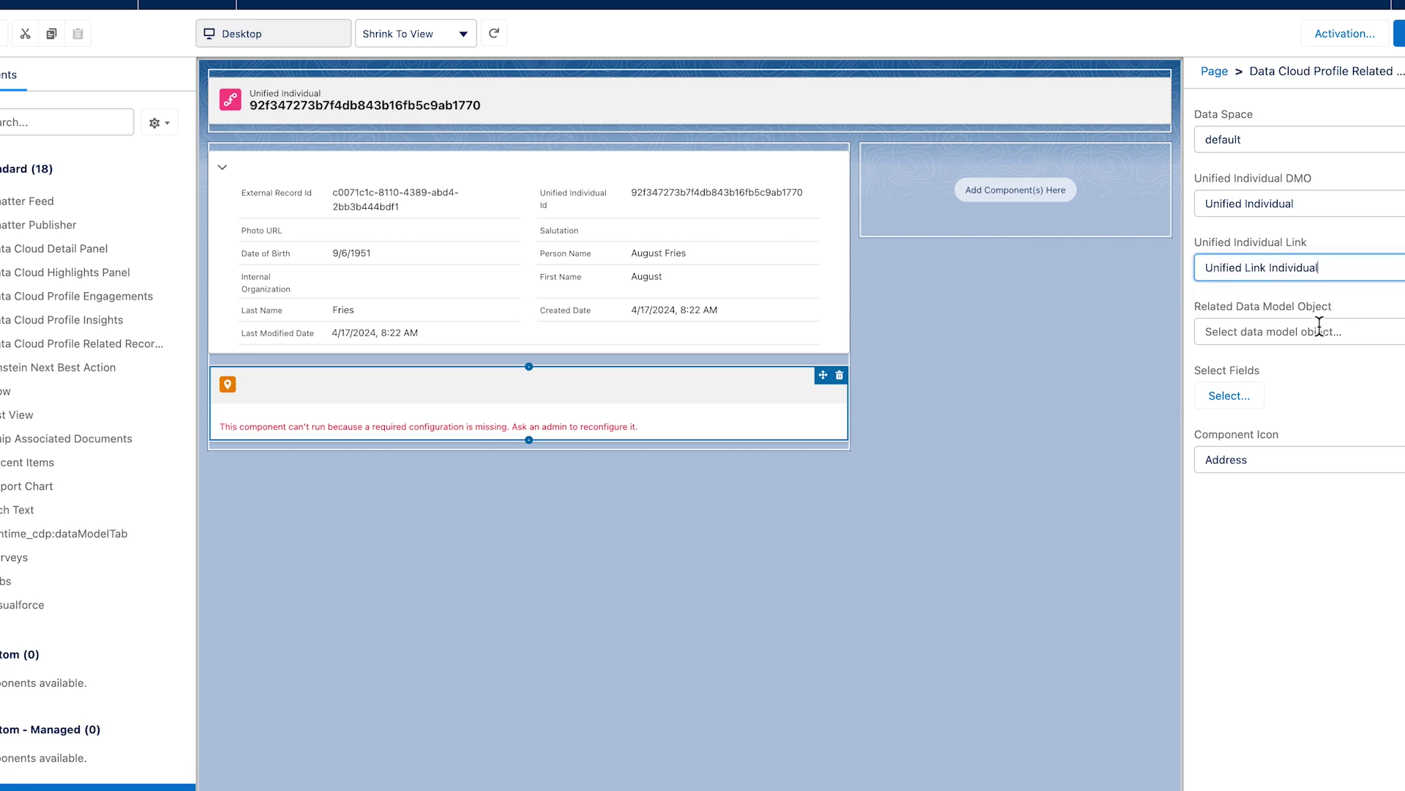
click(1310, 331)
click(1314, 378)
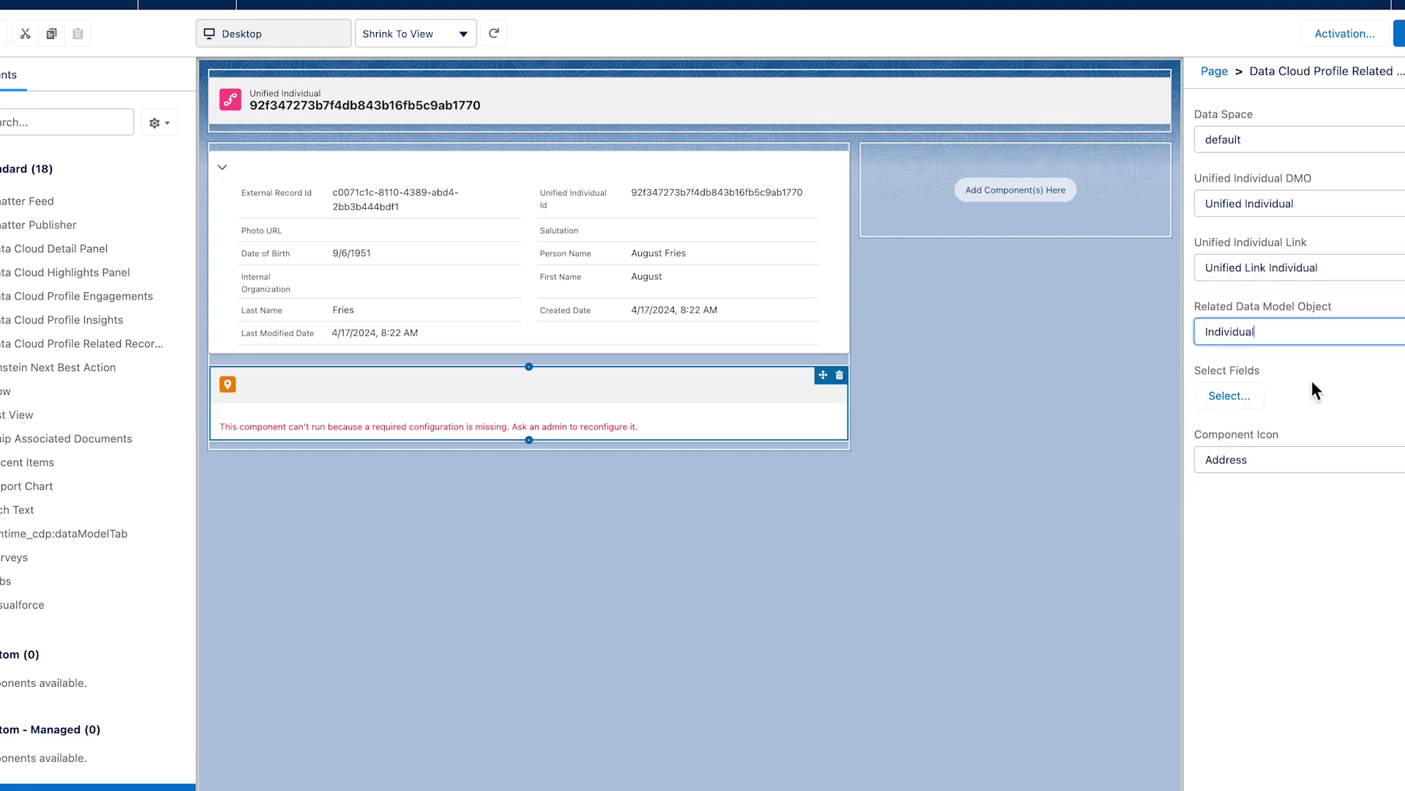
Add Data Source Object and External Record Id to the component's selected fields
click(1235, 403)
click(602, 404)
click(685, 338)
click(617, 433)
click(684, 331)
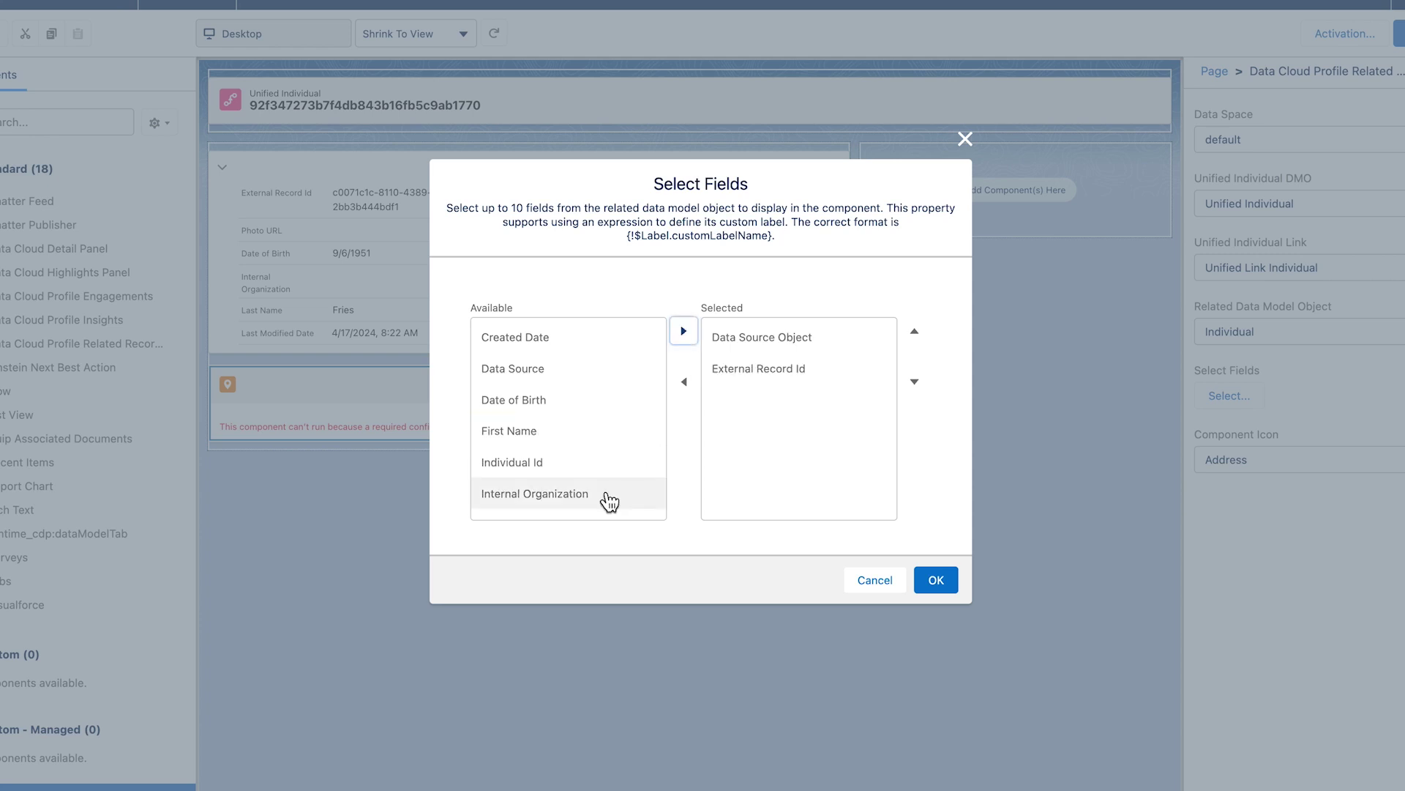
Add First Name, Last Name and Date of Birth to the selected fields and confirm
click(590, 432)
click(684, 331)
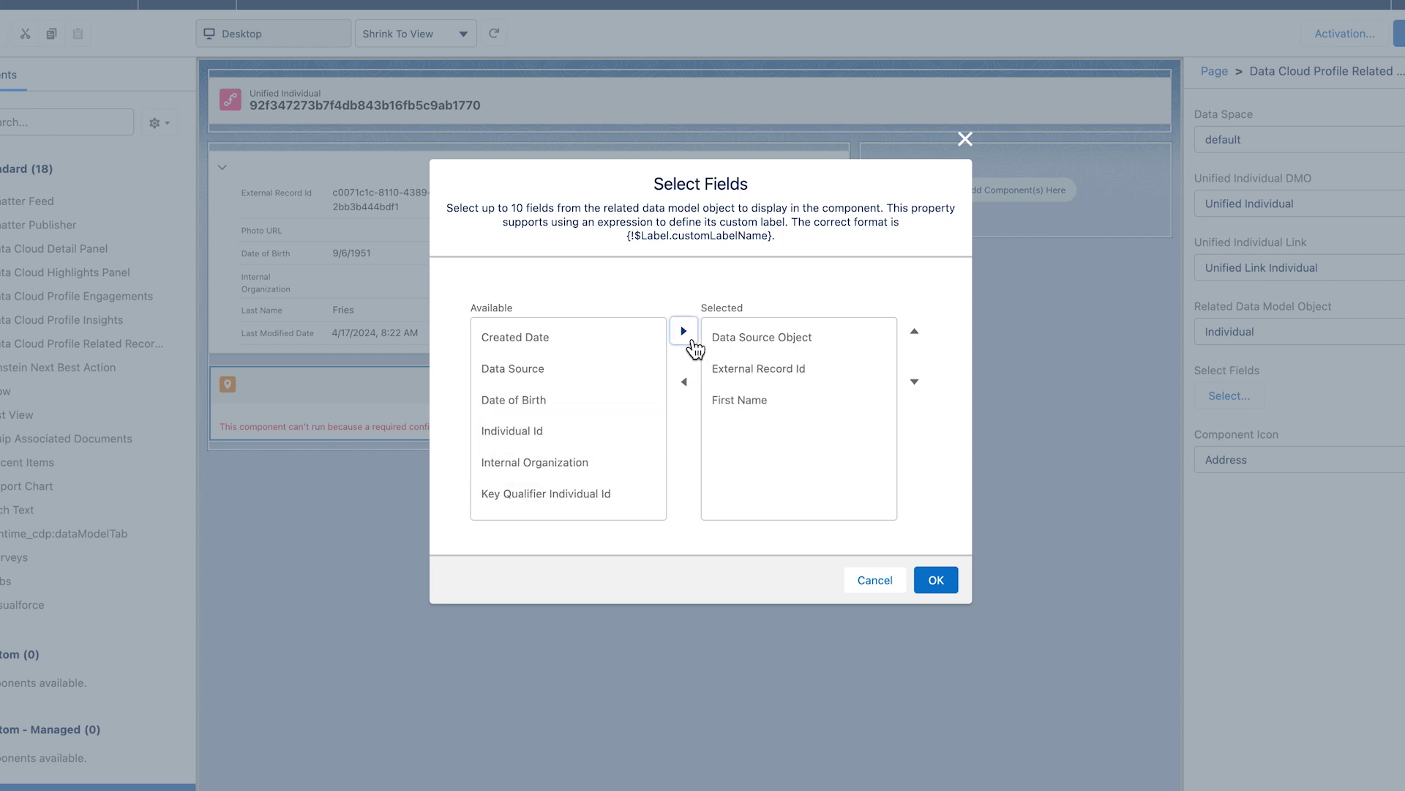
scroll(659, 410, down, 3)
click(576, 454)
click(684, 333)
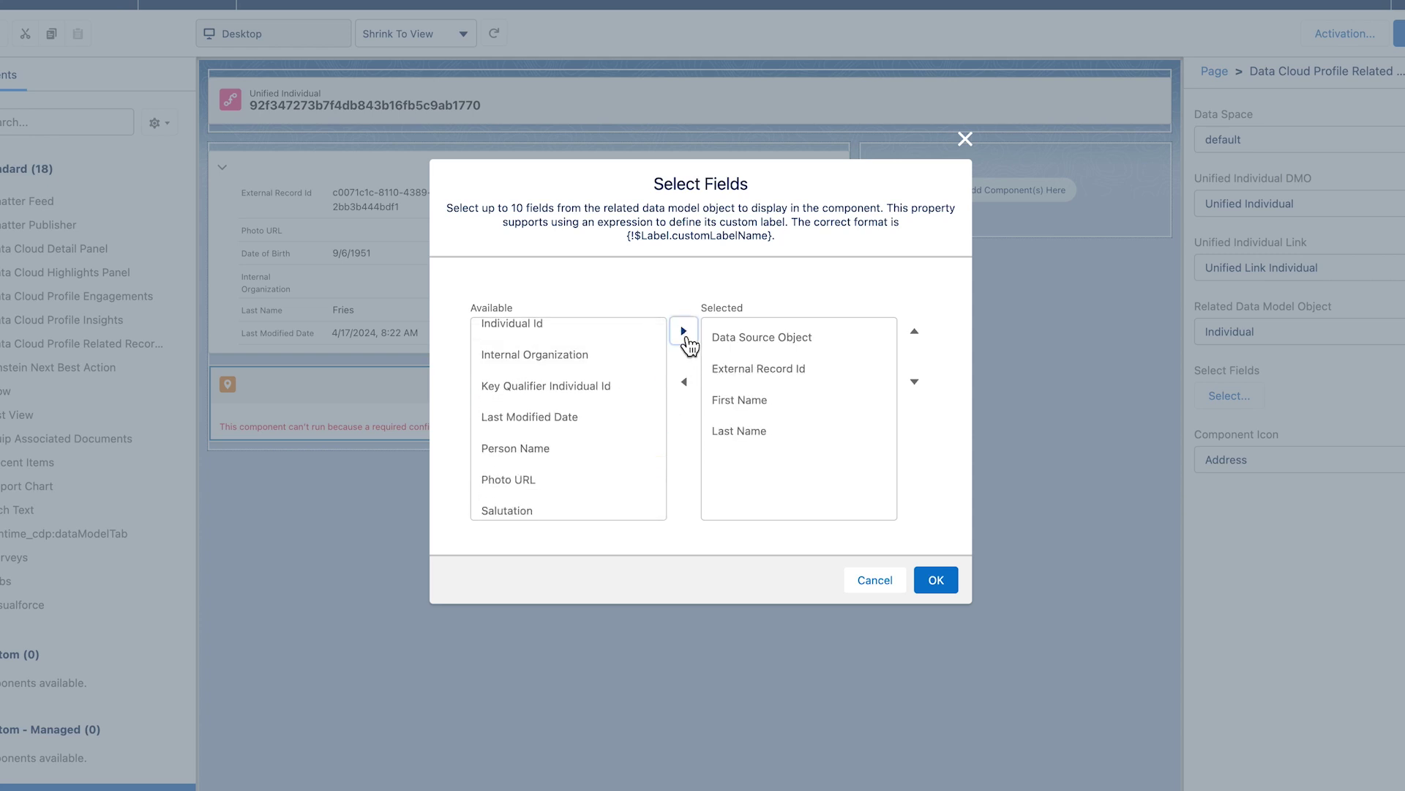
scroll(644, 388, up, 4)
click(644, 398)
click(683, 331)
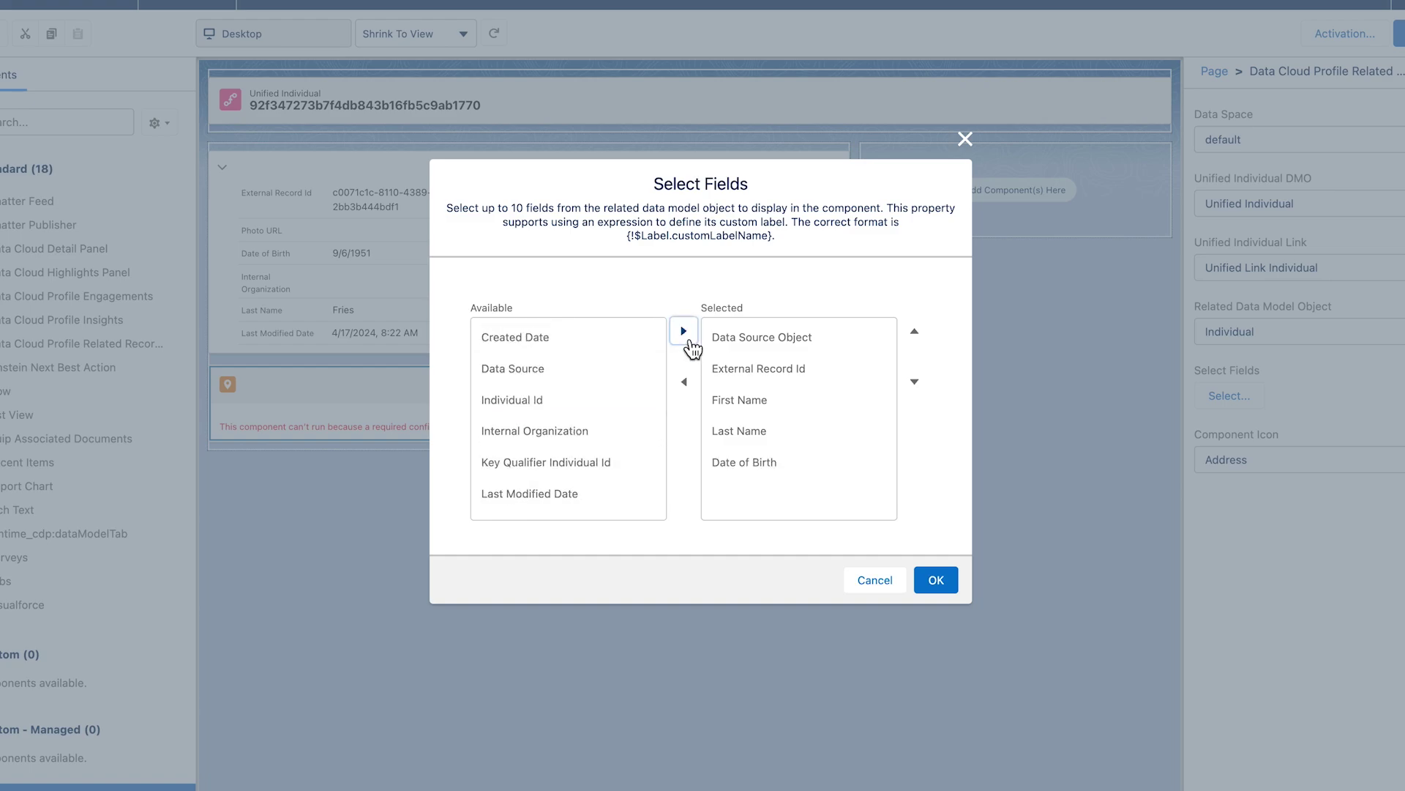
click(940, 582)
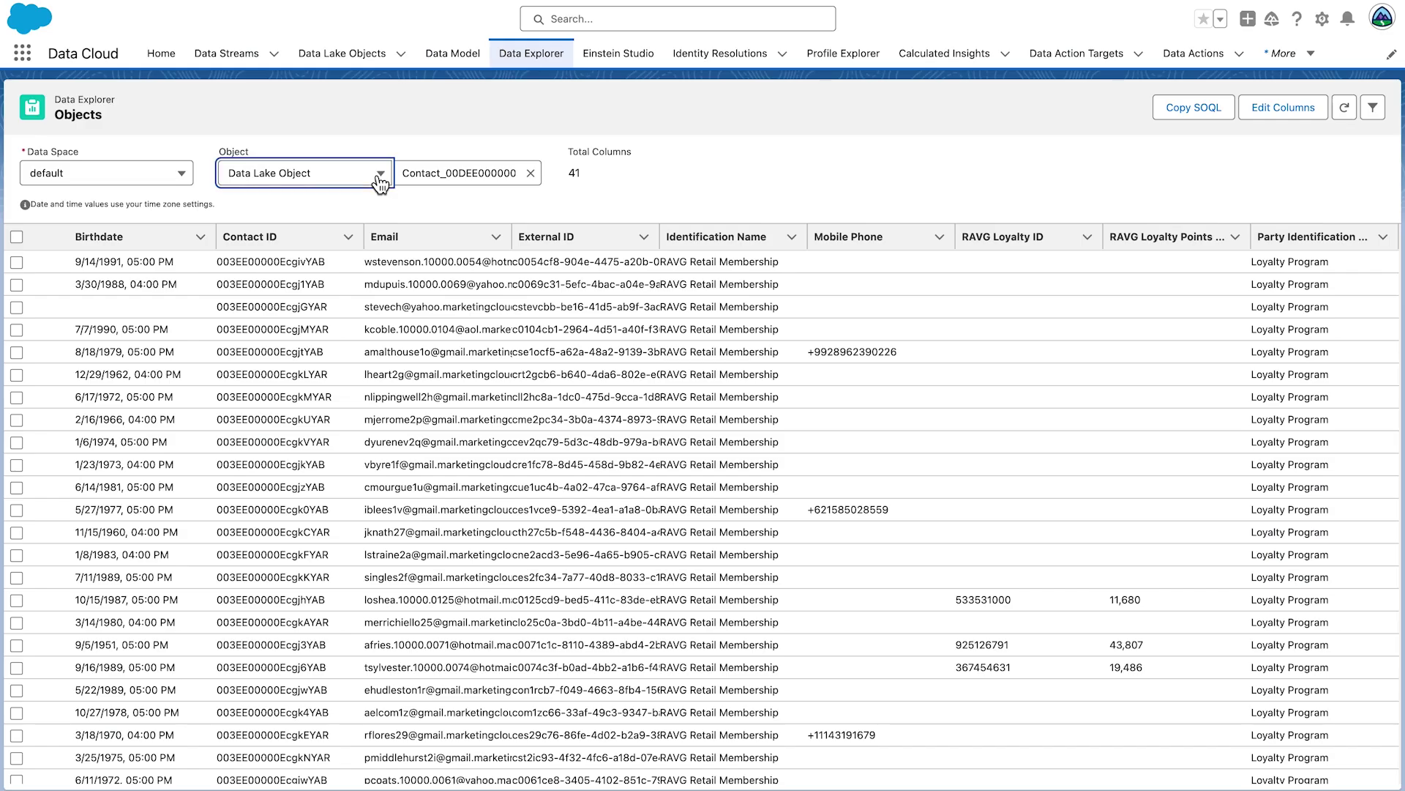
Load the Individual data model object in Data Explorer and bring up its Edit Columns dialog
click(380, 174)
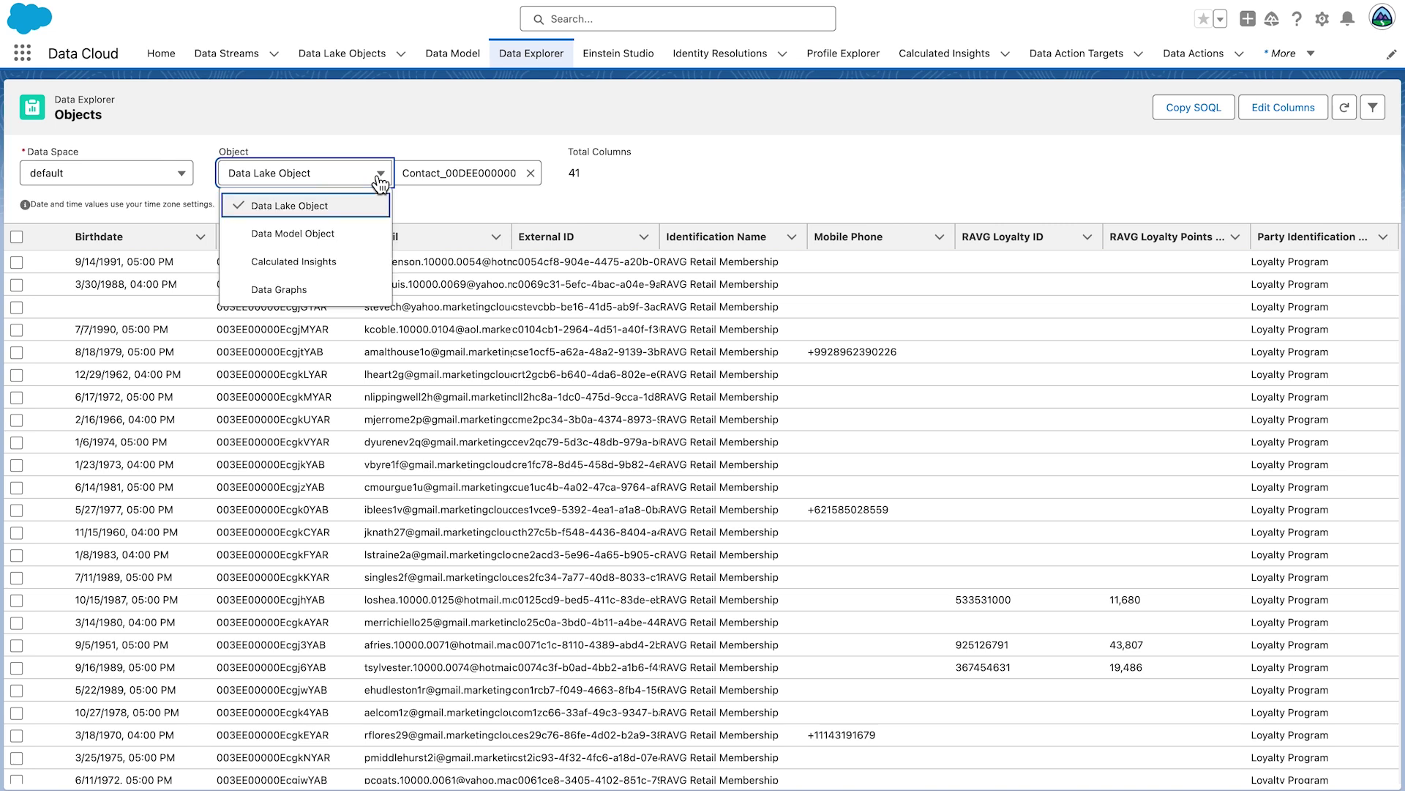
click(337, 232)
click(492, 173)
scroll(484, 315, down, 5)
scroll(485, 344, down, 3)
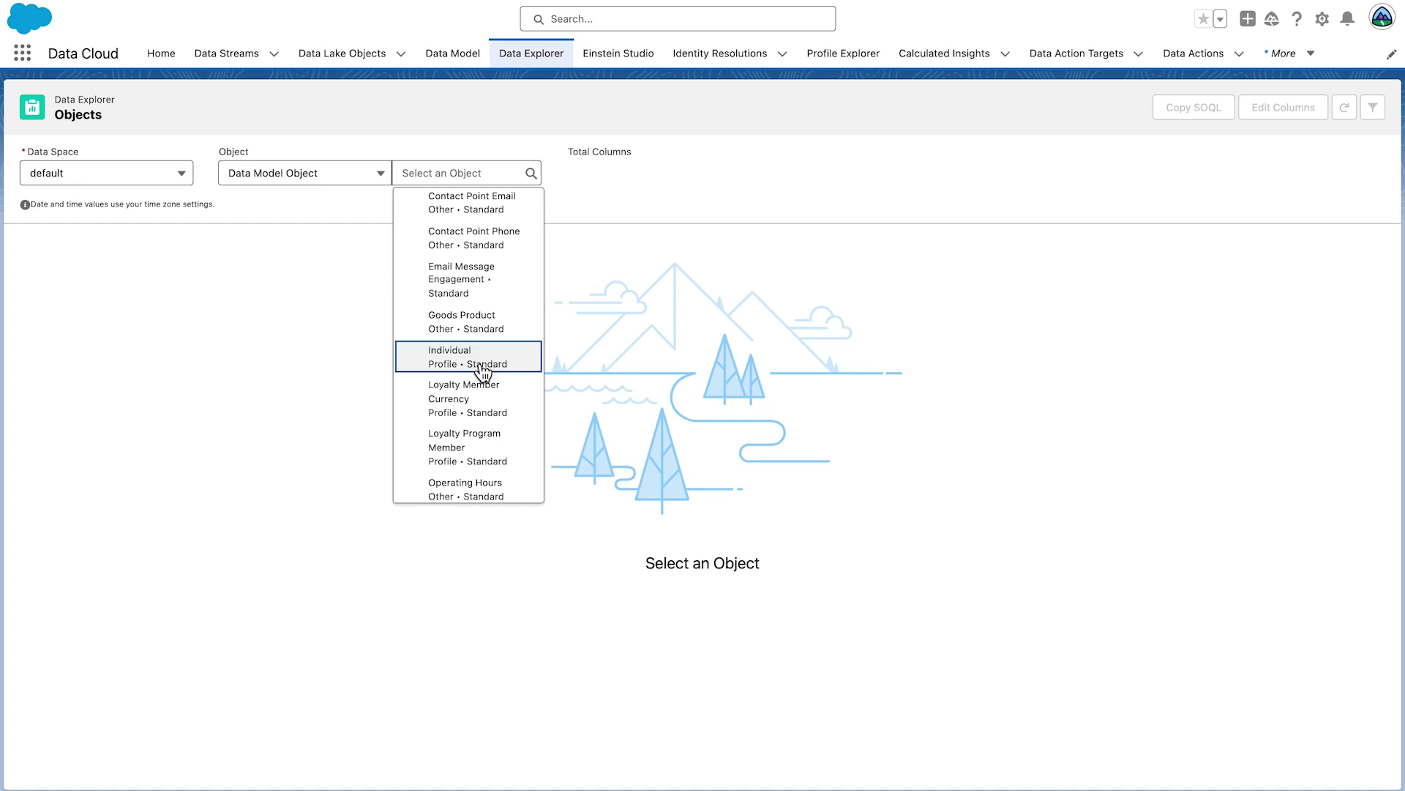
click(482, 366)
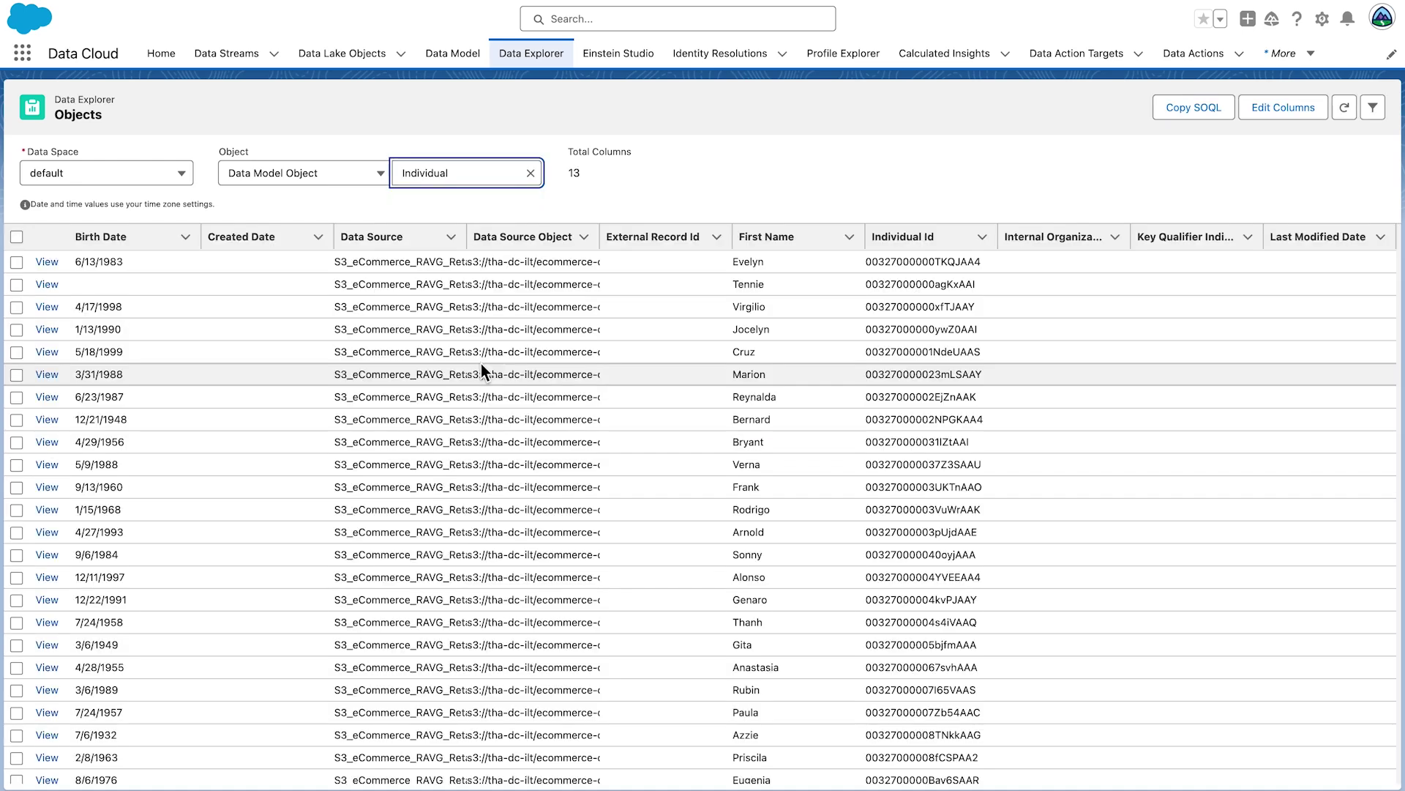
click(1284, 106)
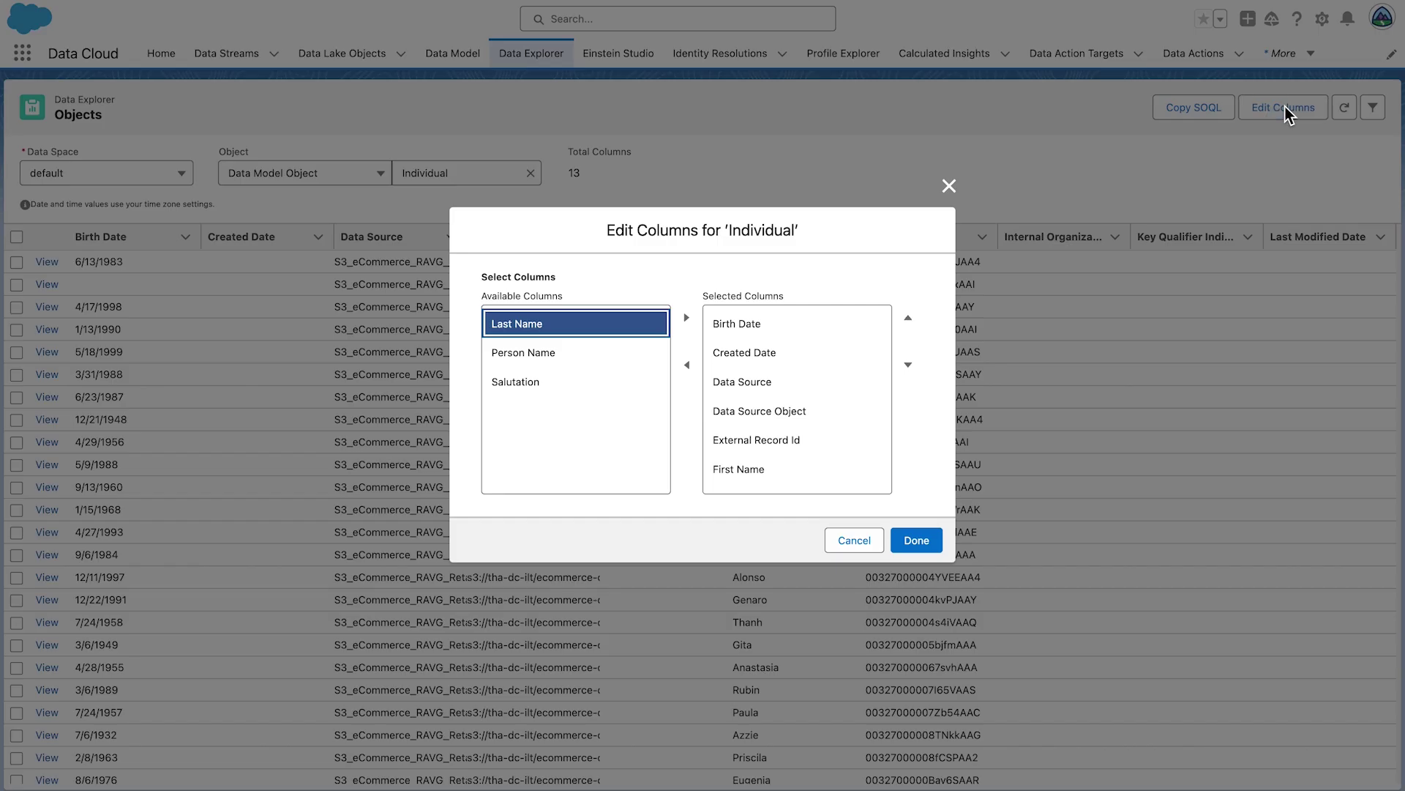
Remove the Data Source Object and Key Qualifier Individual Id columns, then sort by Birth Date
click(787, 412)
click(687, 364)
scroll(828, 449, down, 2)
click(797, 474)
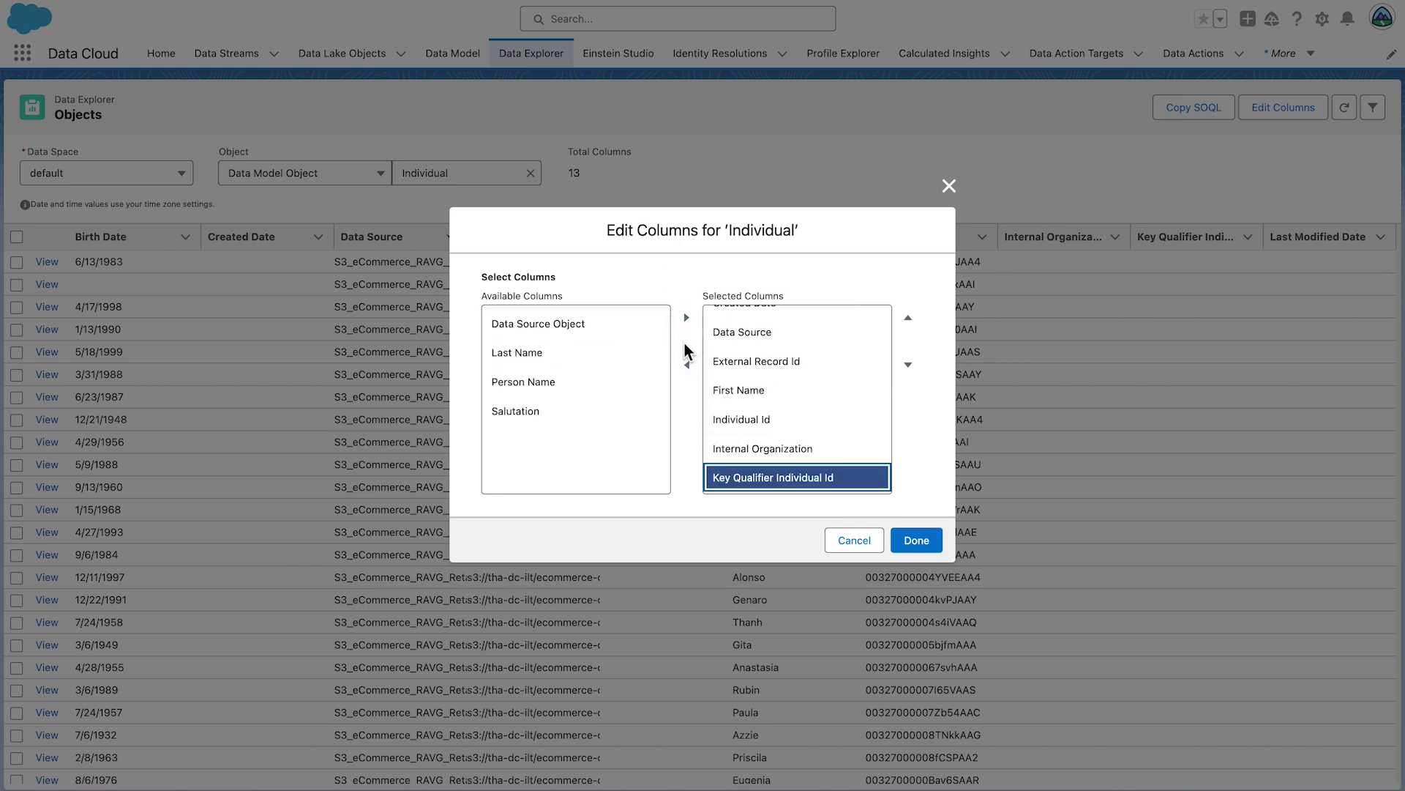
click(687, 364)
scroll(866, 448, down, 1)
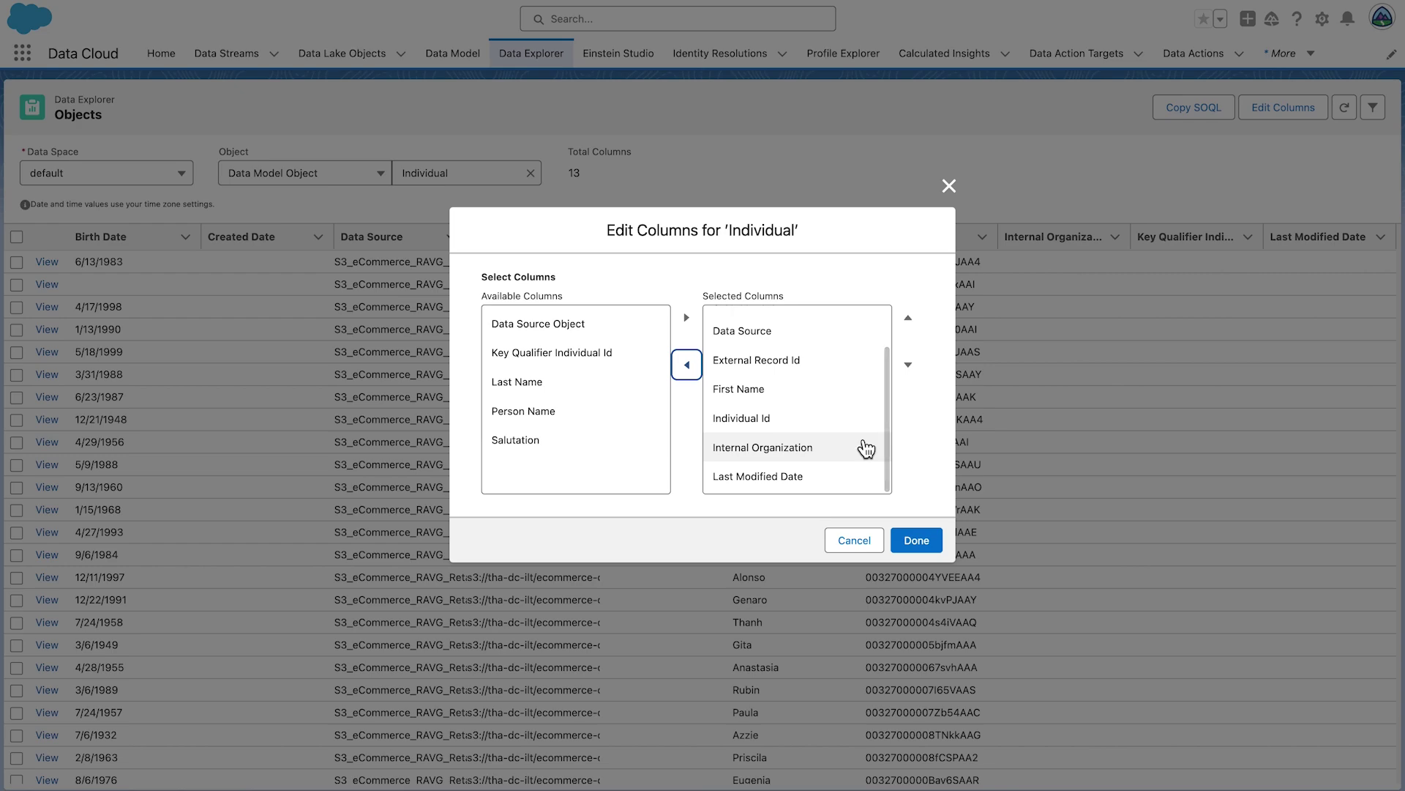
click(924, 542)
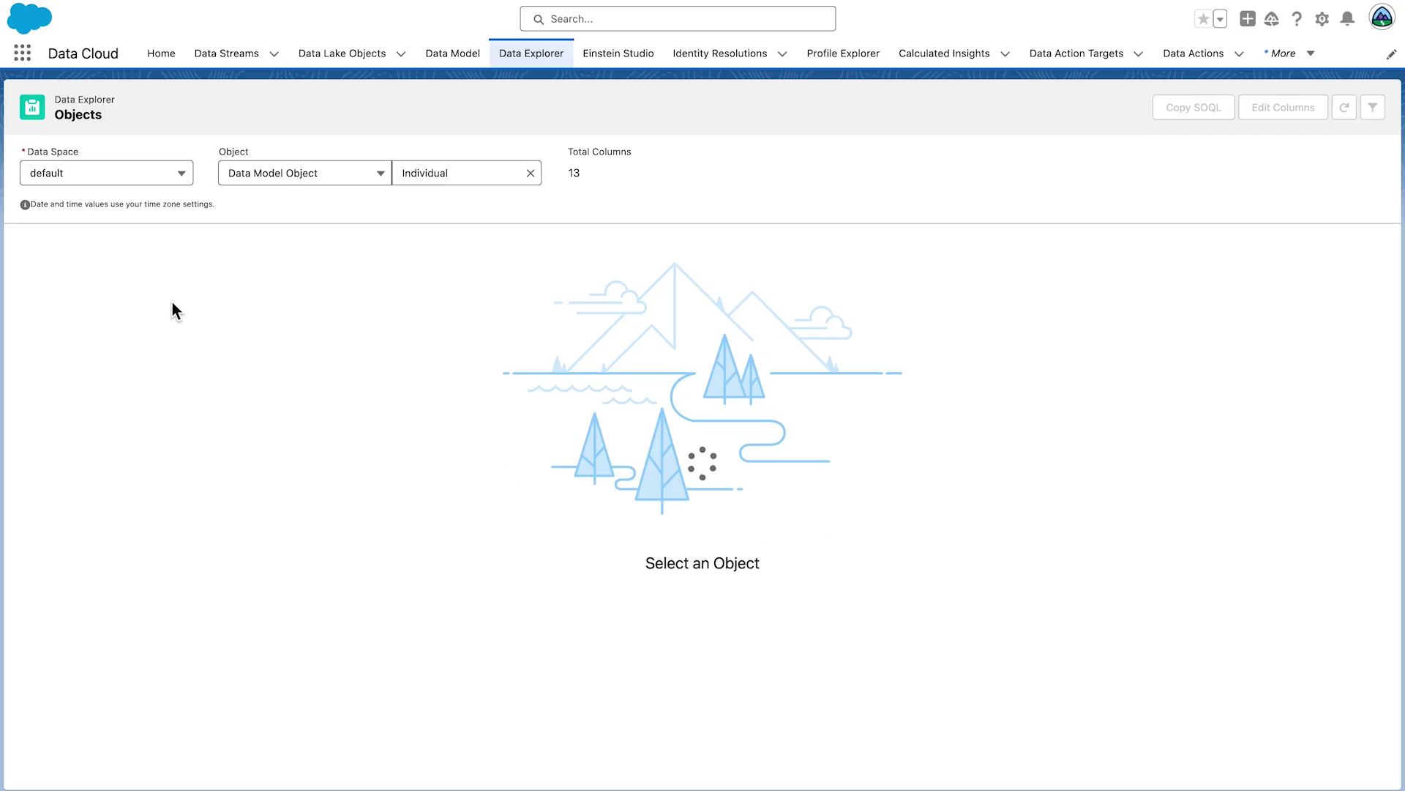
click(136, 241)
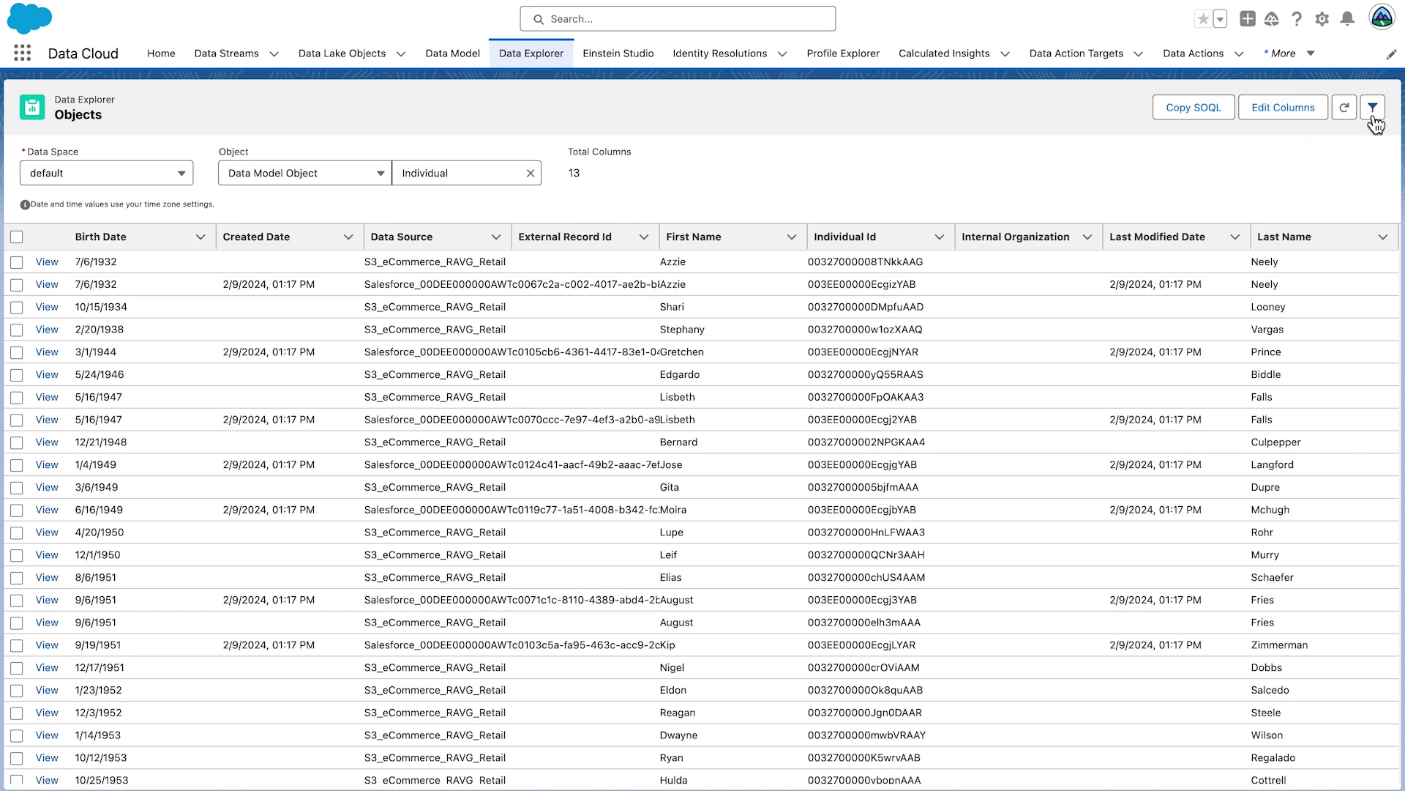
Add and apply a filter of First Name equals a customer's first name
click(1372, 113)
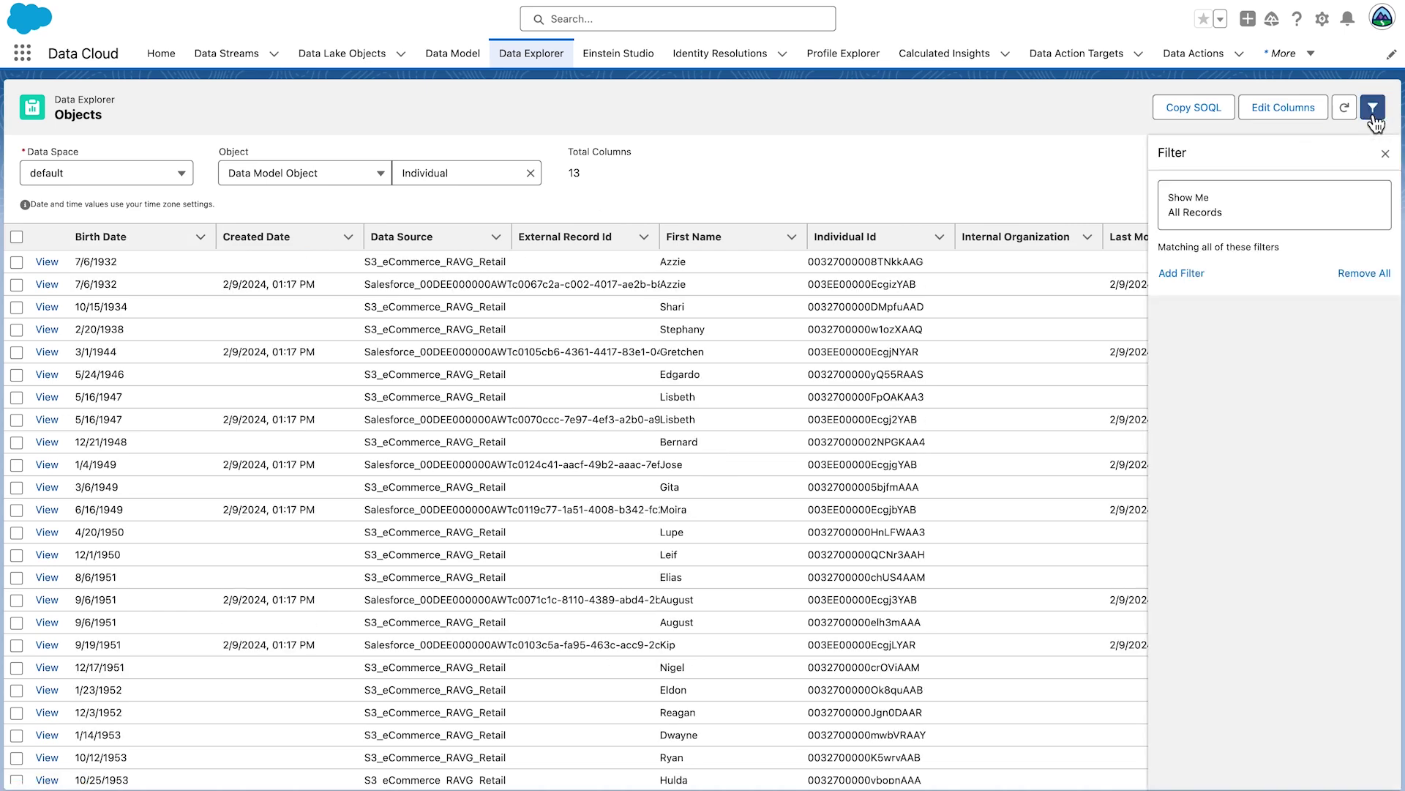
click(1182, 274)
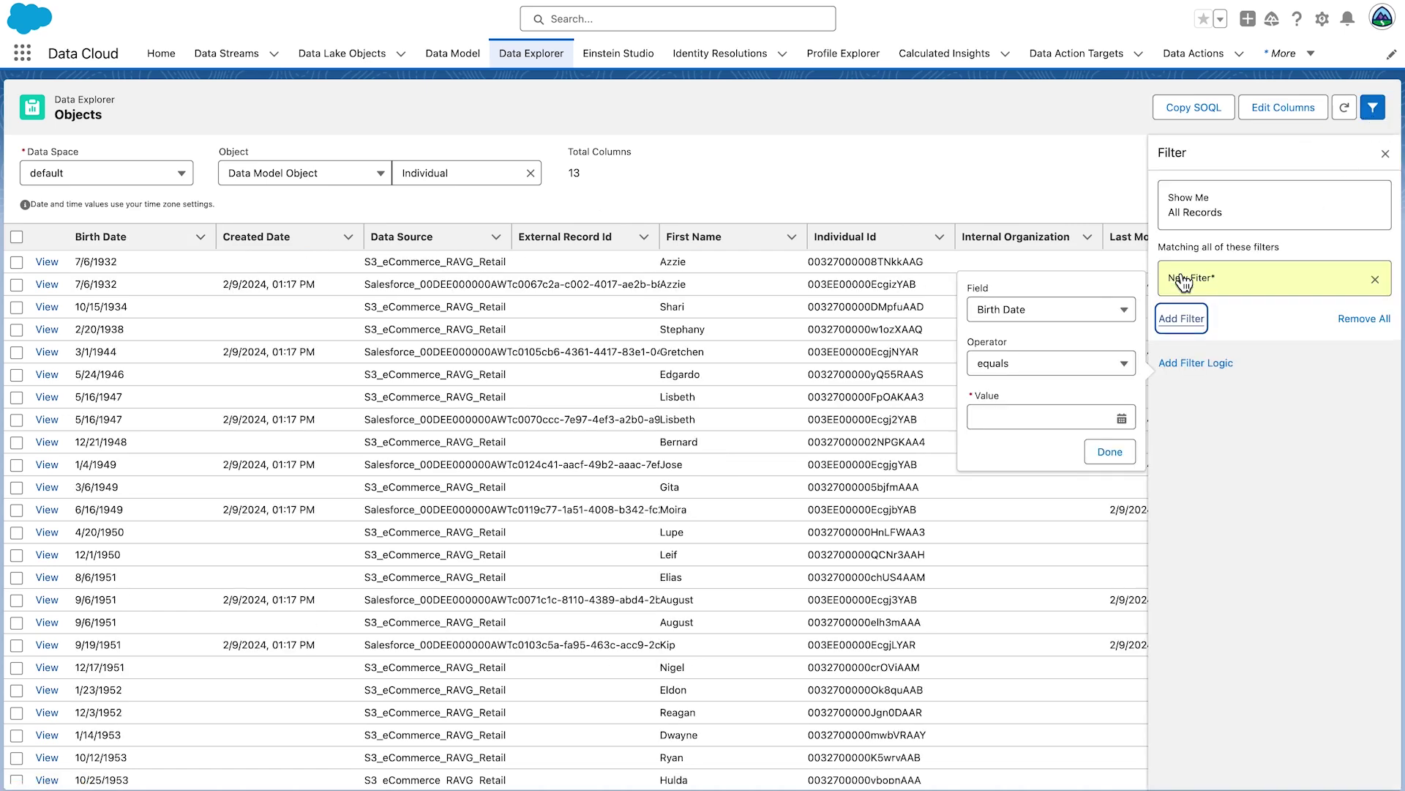
click(1120, 311)
click(1023, 482)
click(1116, 369)
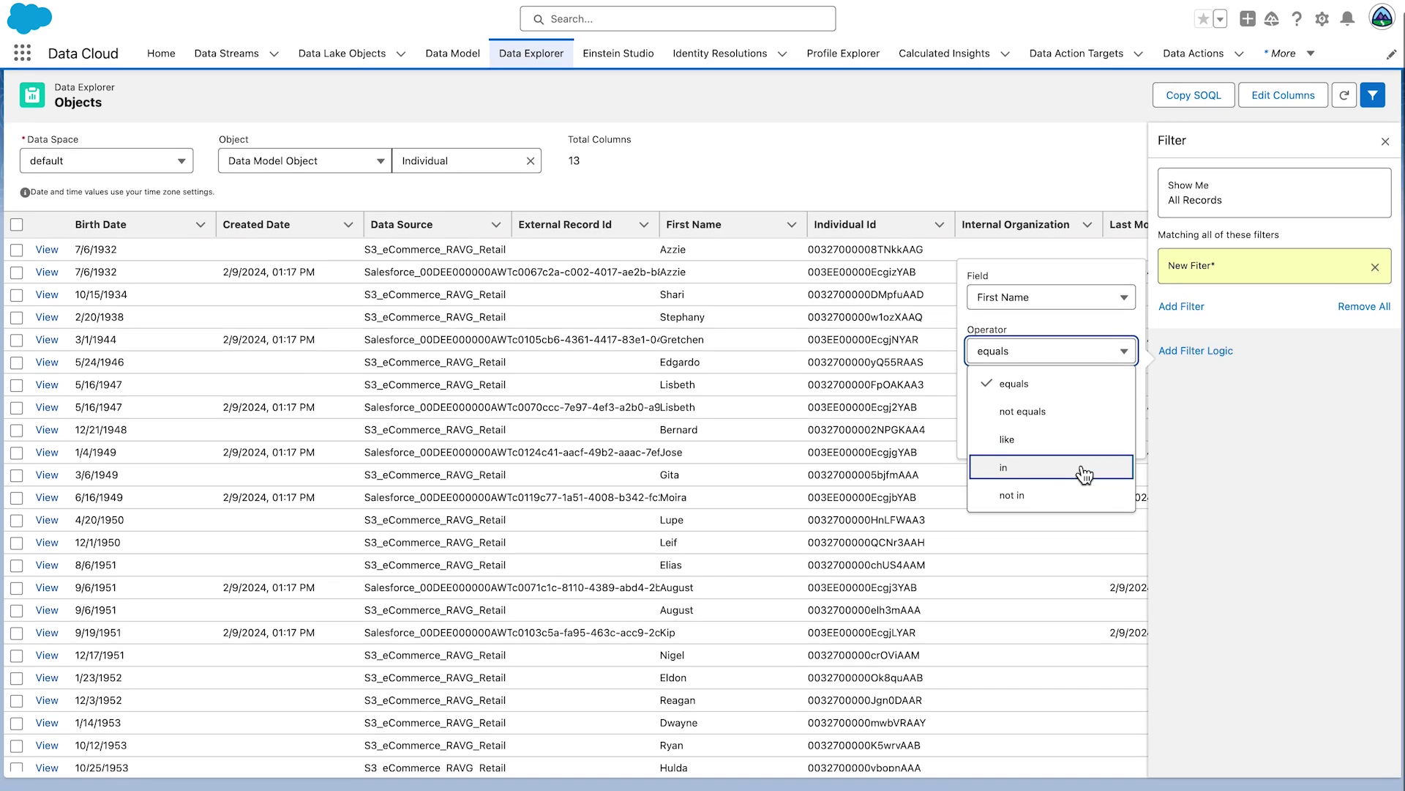
click(1069, 399)
click(1071, 404)
text(Azzie)
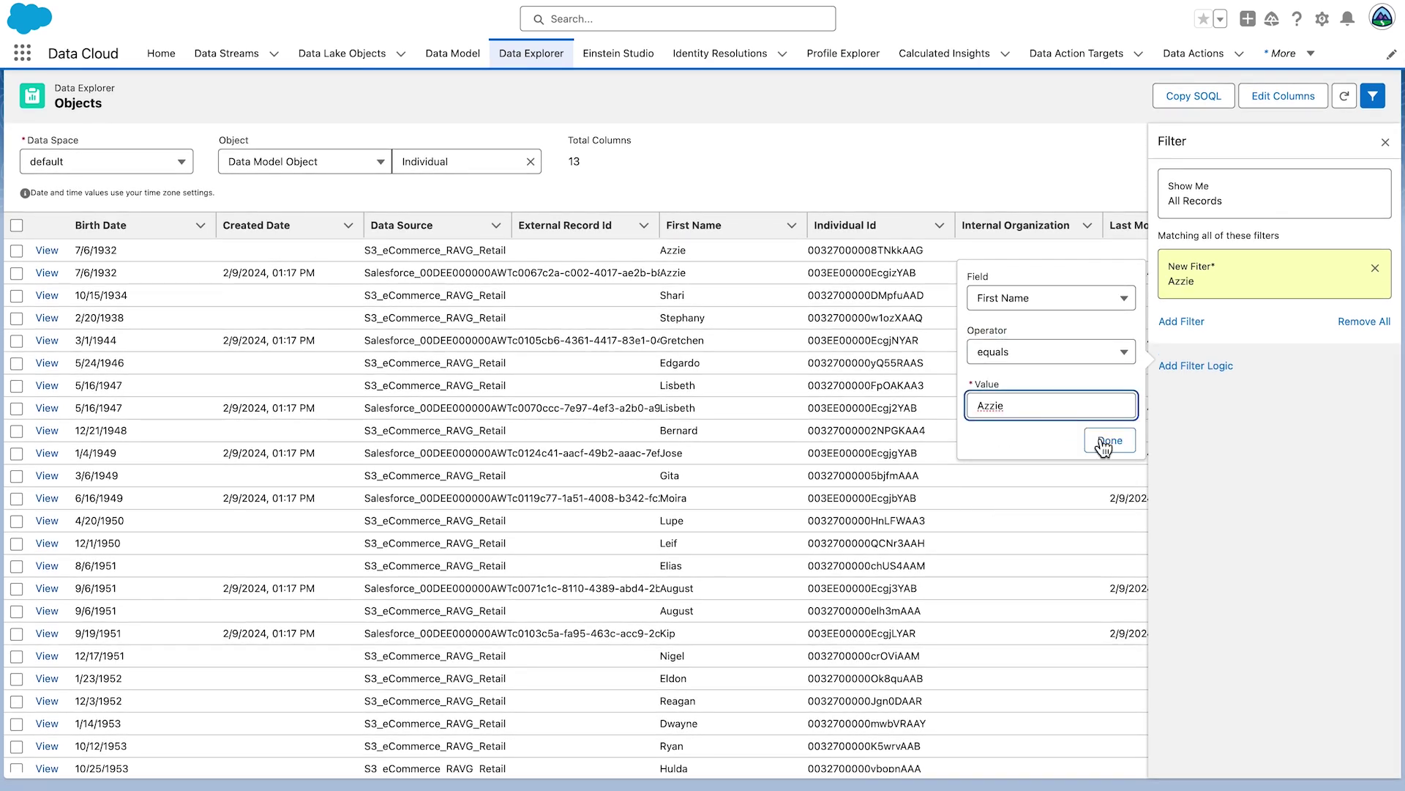
click(1104, 440)
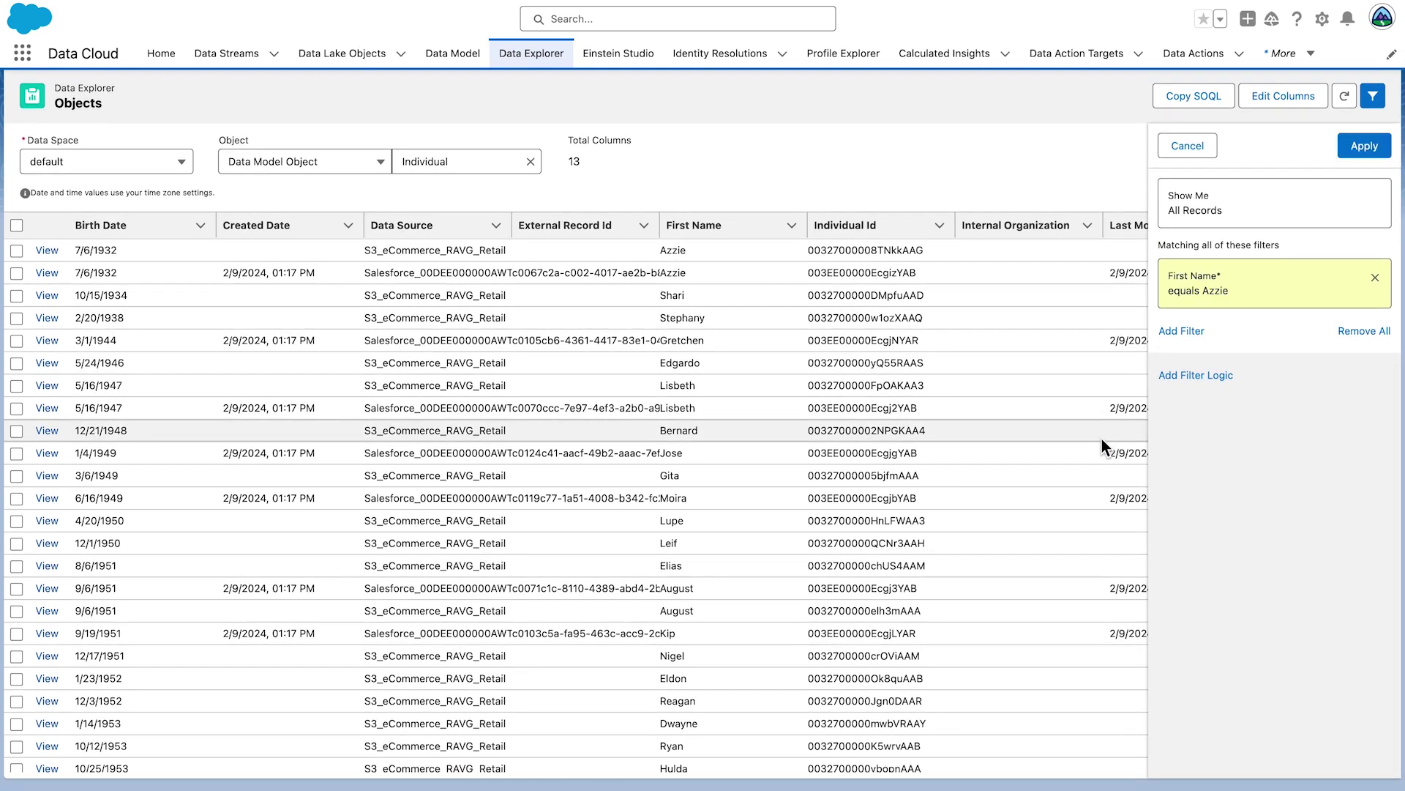
click(1369, 149)
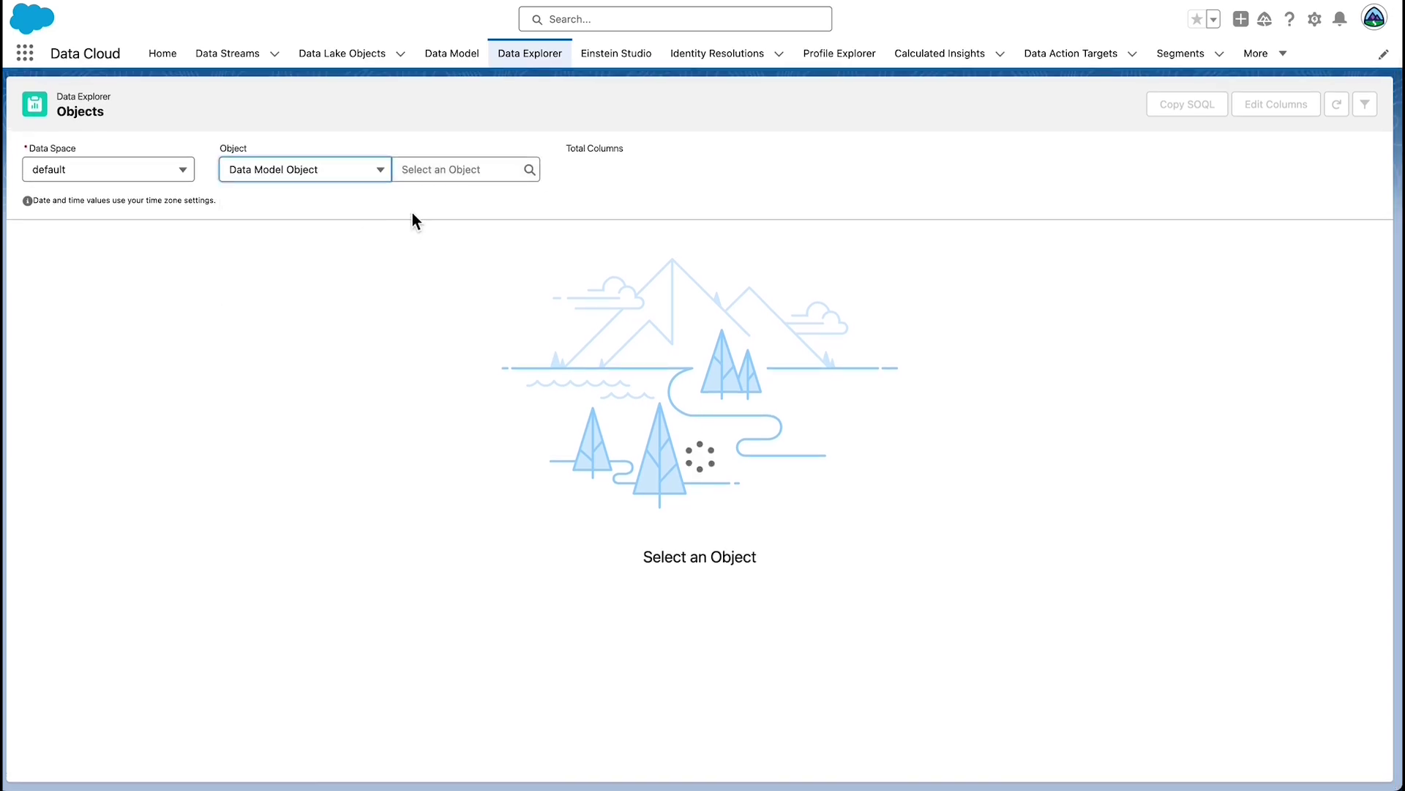
Load the Activation Audience - Audiences_RAVG_Retail object and scroll across its columns
click(468, 174)
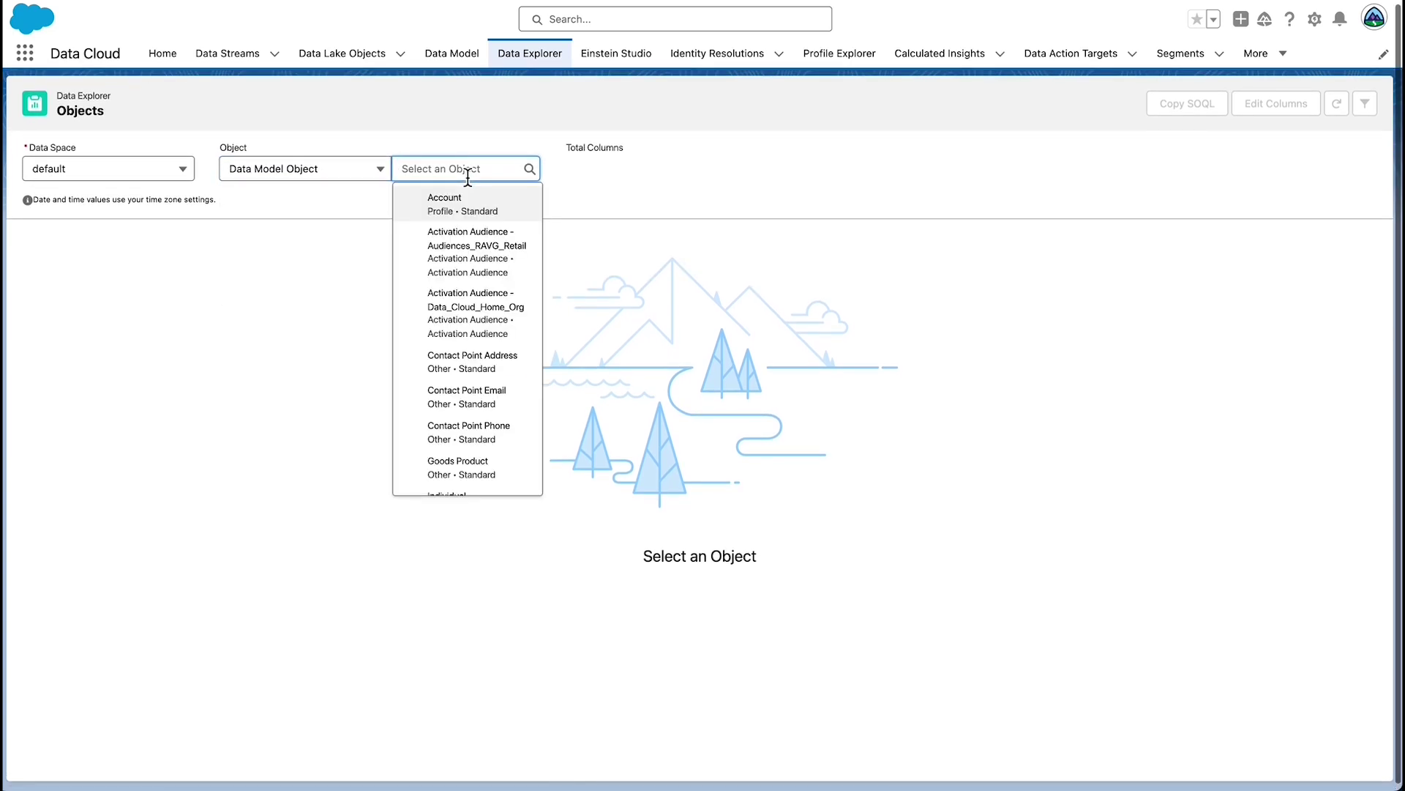
click(481, 272)
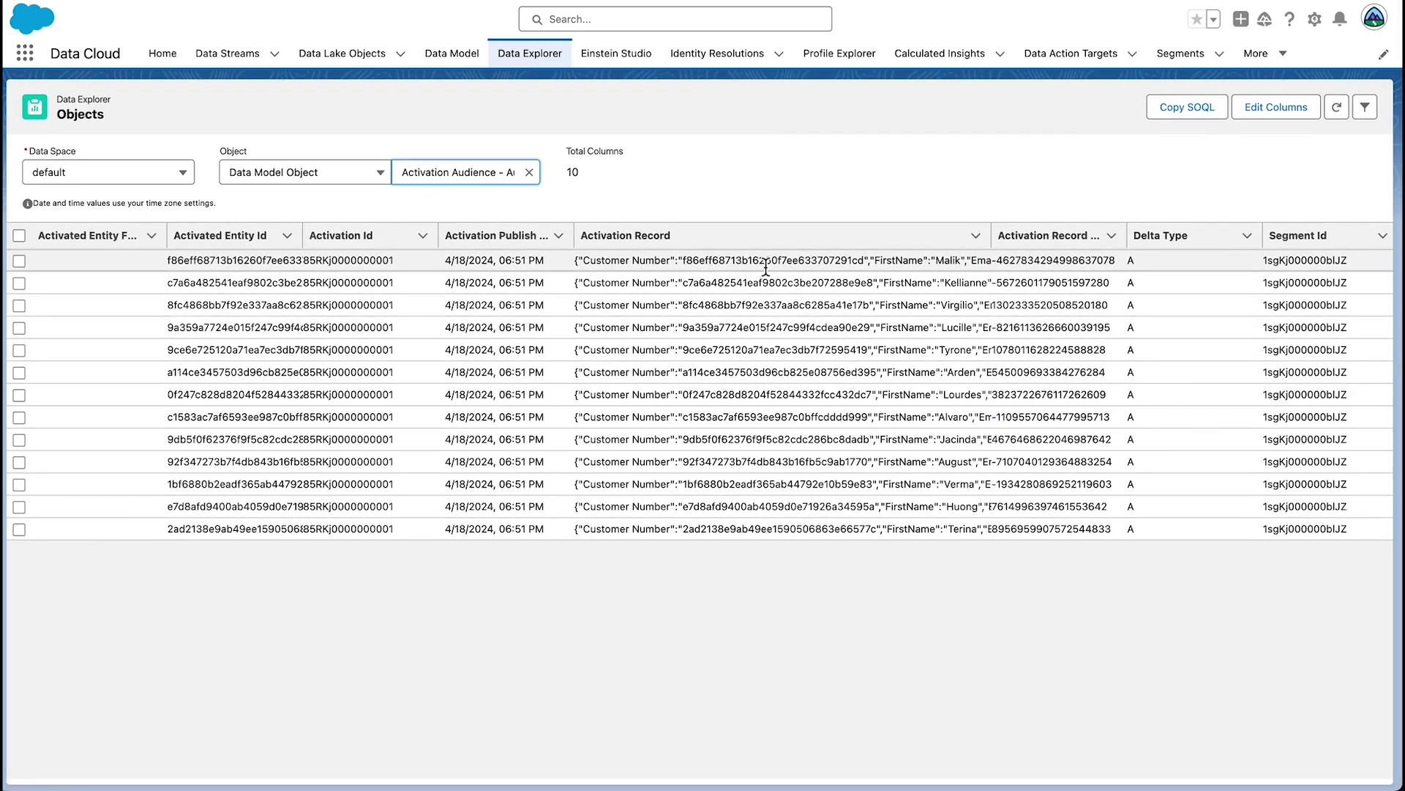
scroll(1189, 269, right, 1)
scroll(1189, 268, left, 1)
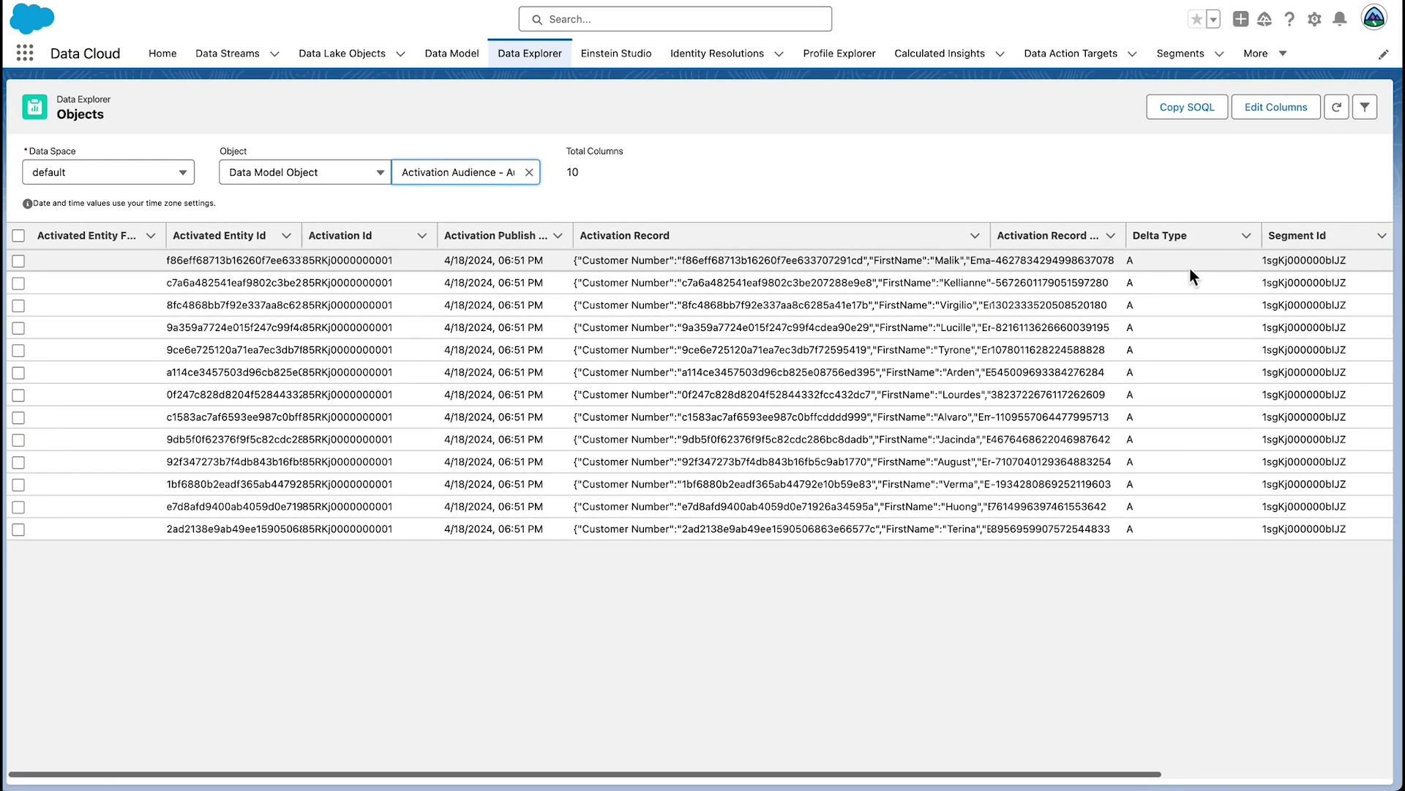
scroll(659, 278, right, 1)
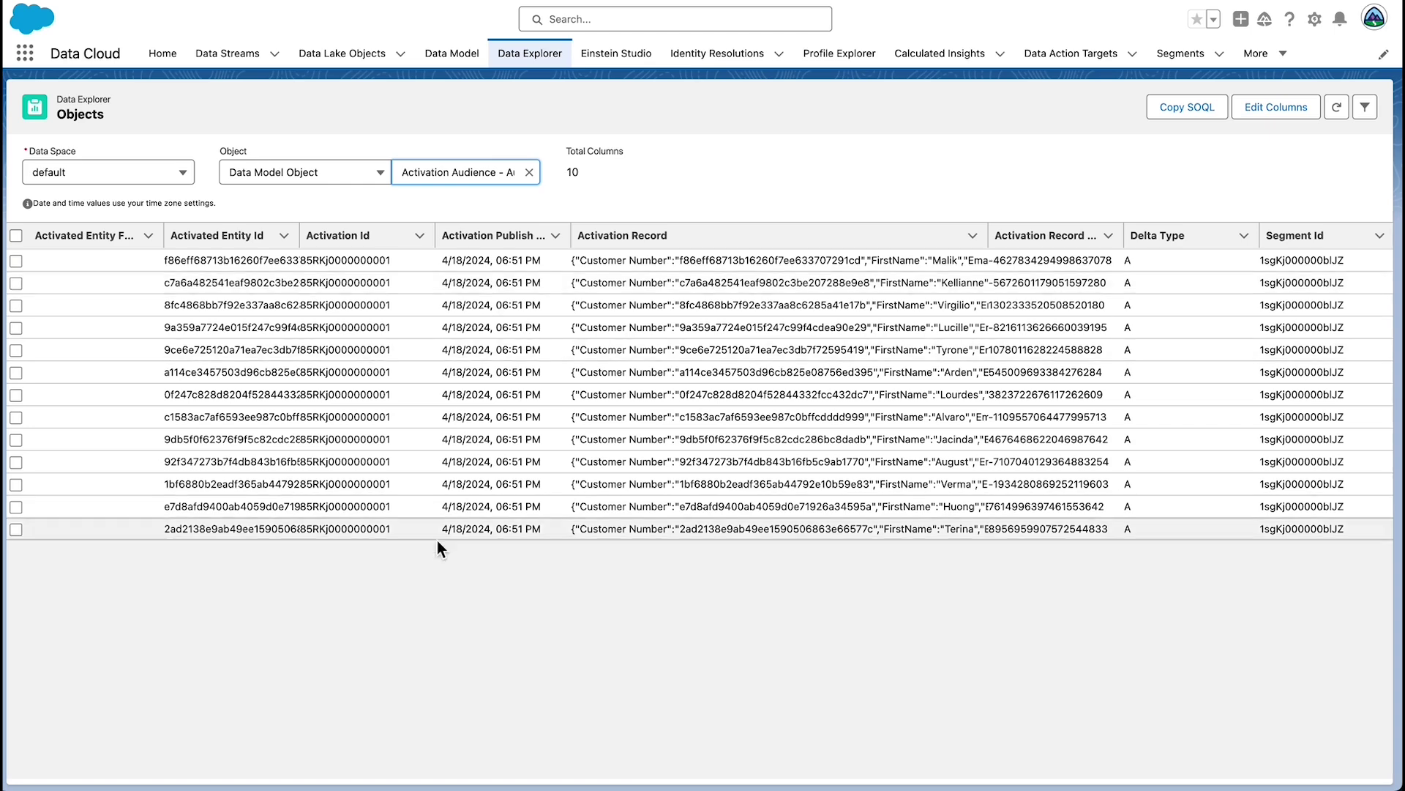
scroll(432, 569, left, 1)
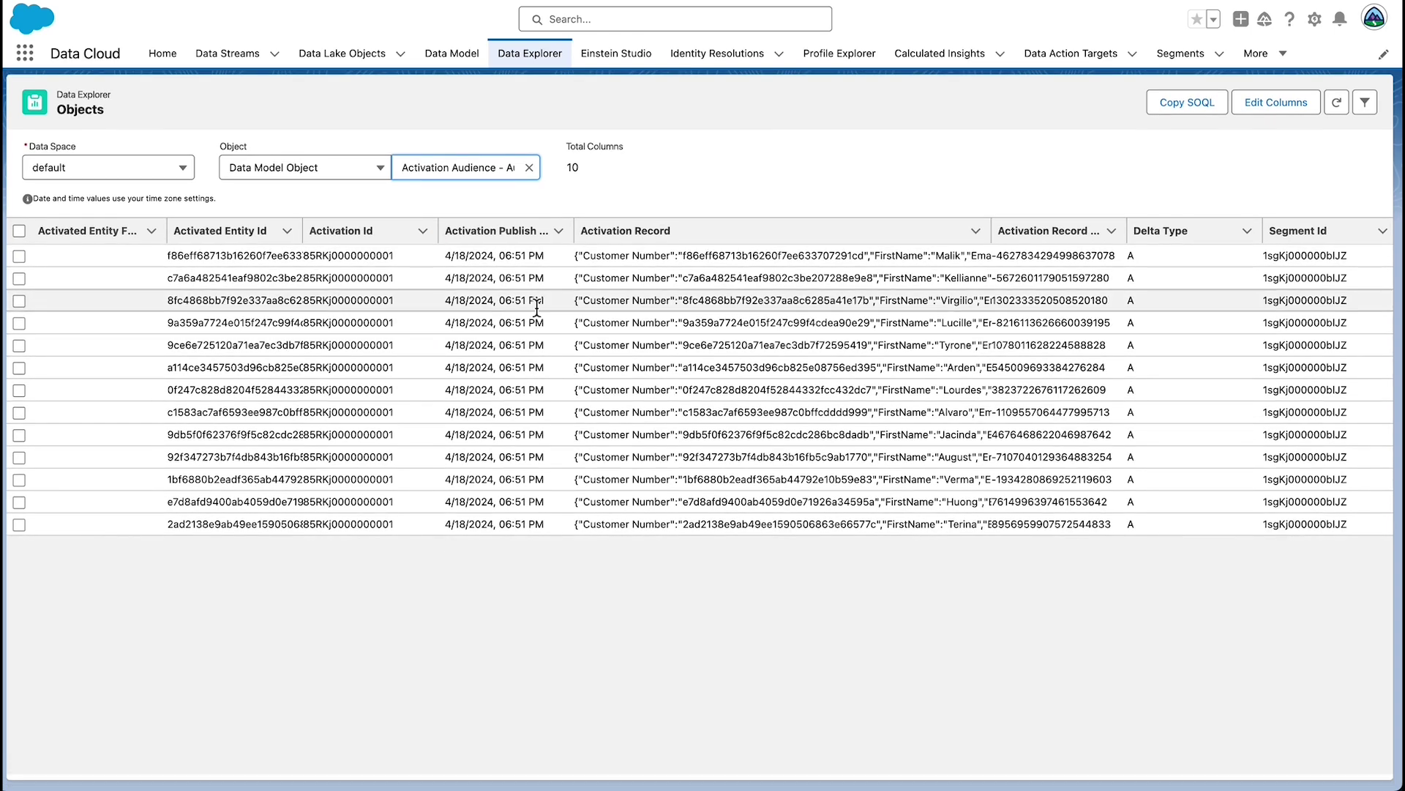
Replace the object with Unified Individual - Latest Segment Membership to preview its records
click(530, 172)
click(534, 172)
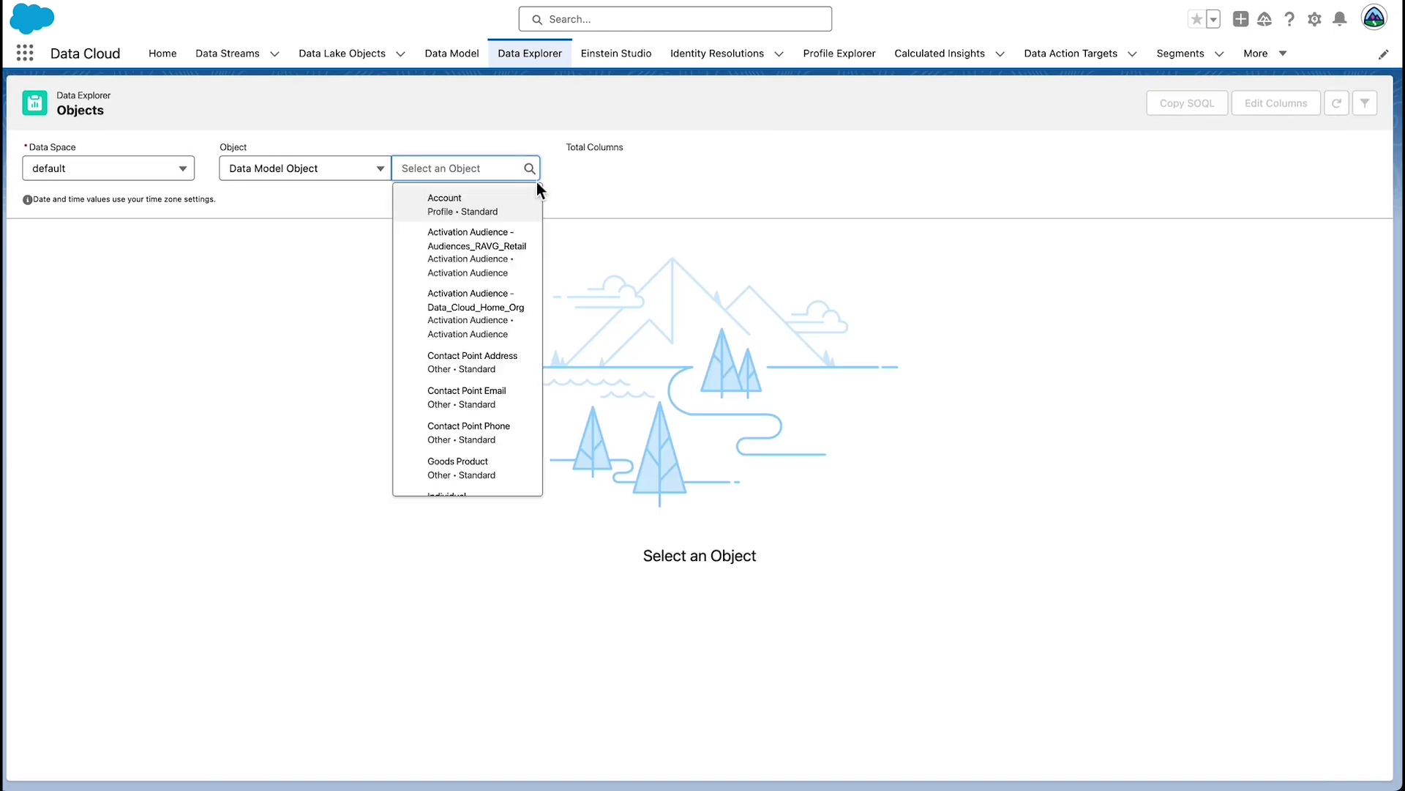
scroll(494, 370, down, 4)
scroll(496, 371, down, 5)
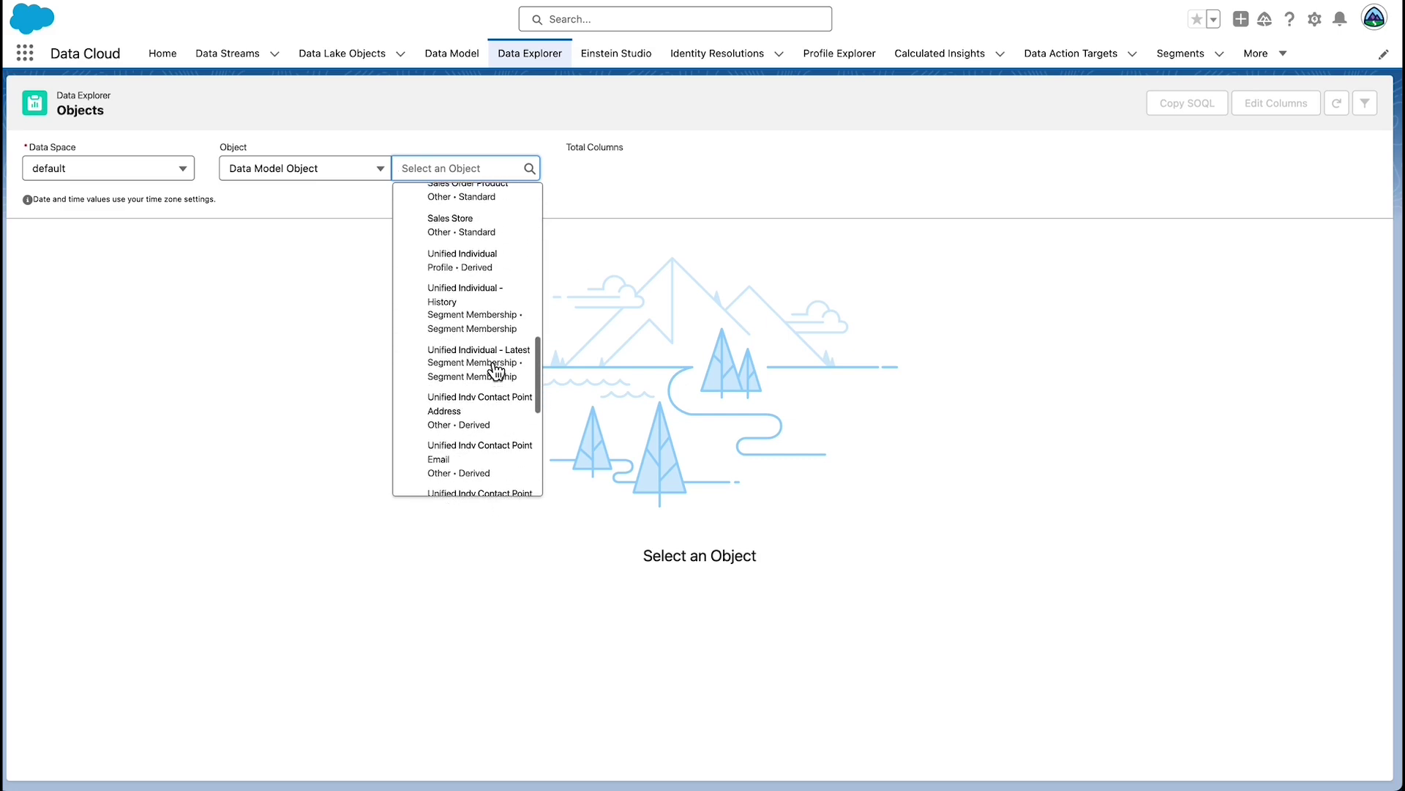
click(492, 357)
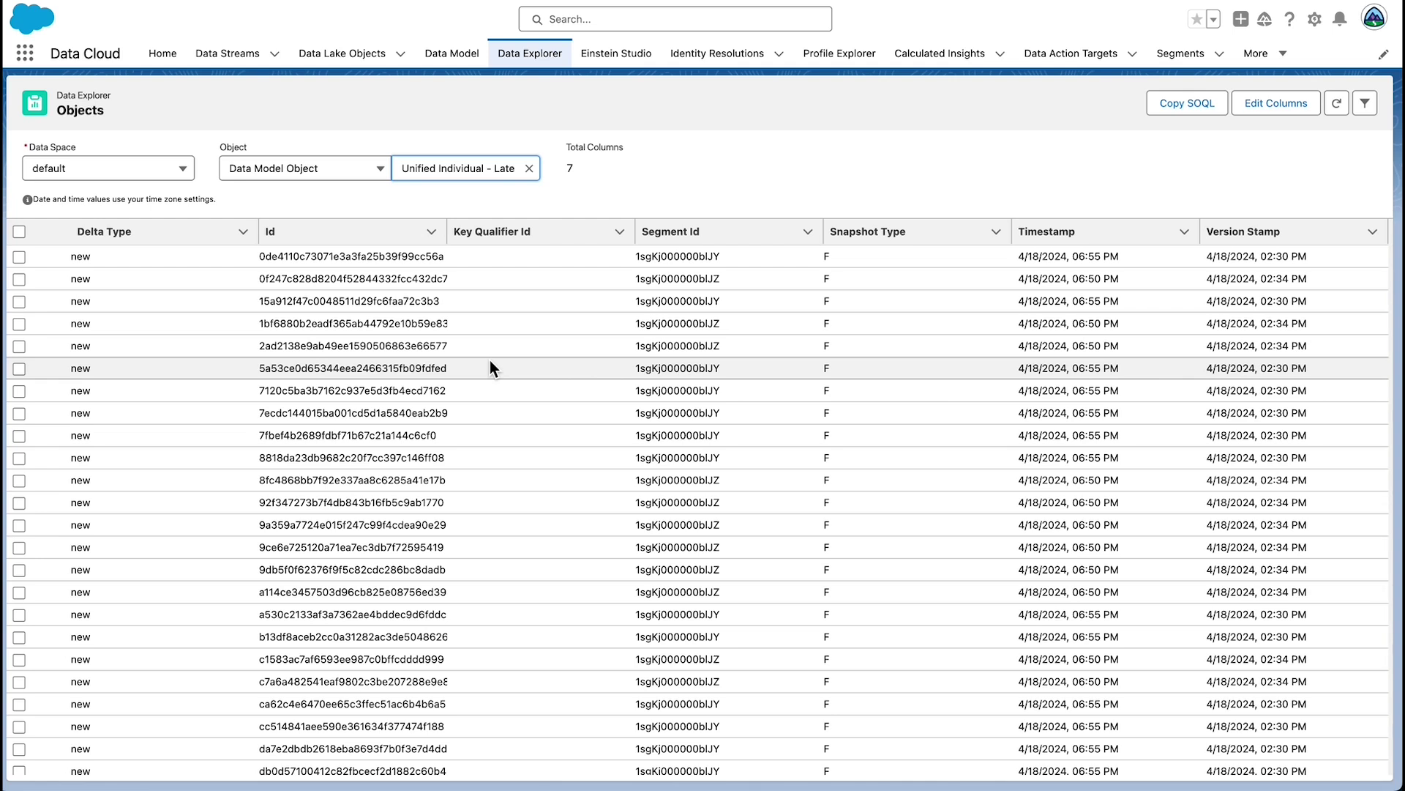
Switch the object to Unified Individual - History Segment Membership
click(529, 169)
scroll(522, 452, down, 10)
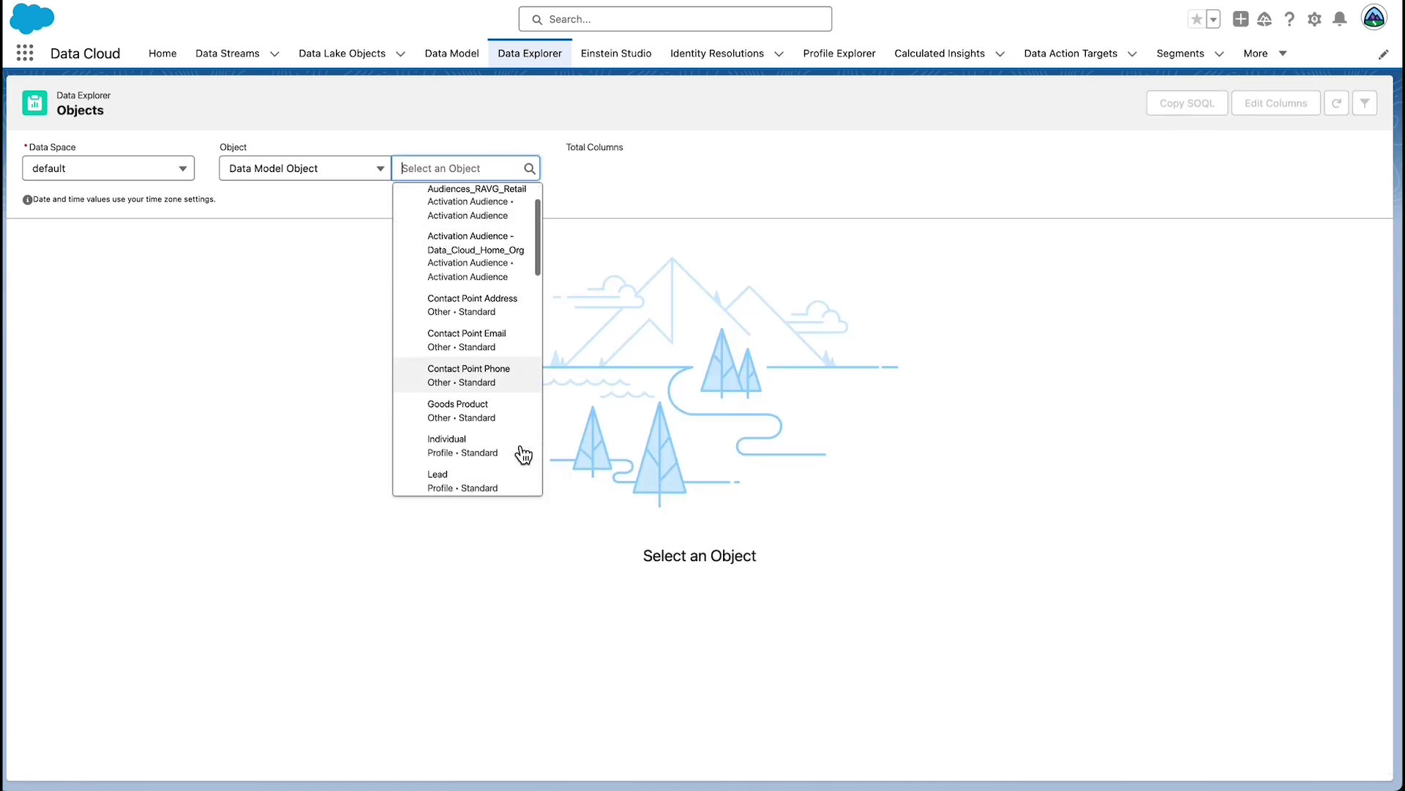
scroll(522, 455, down, 3)
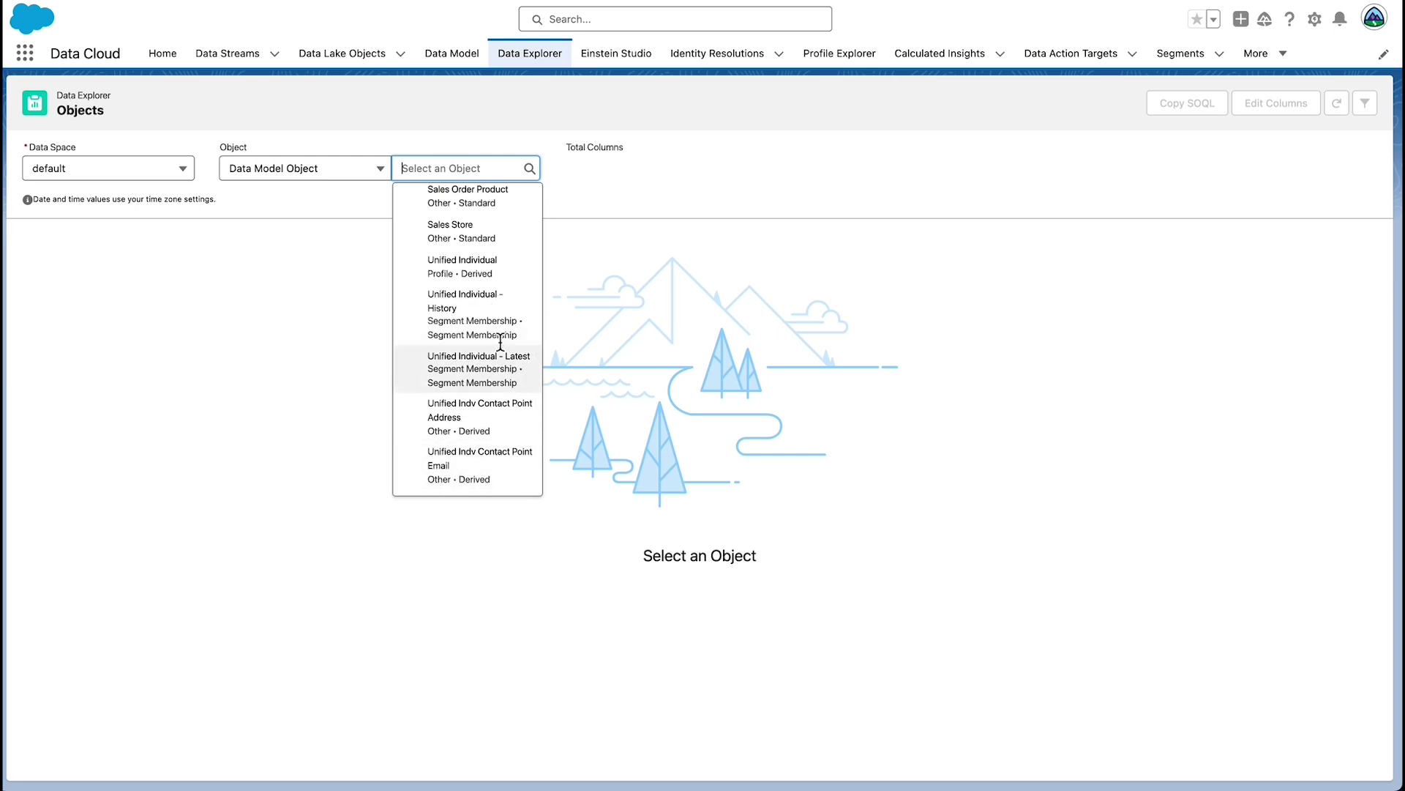
click(501, 315)
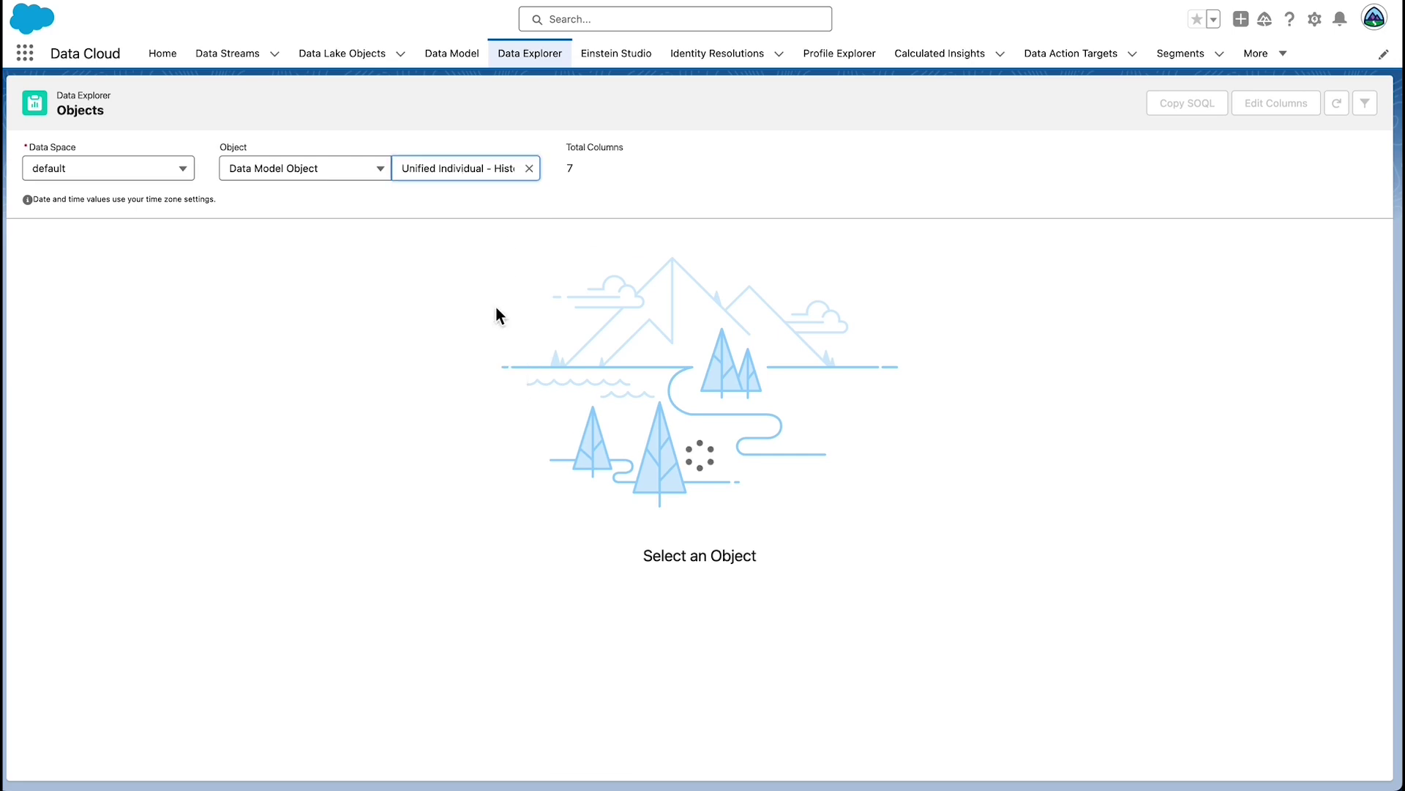